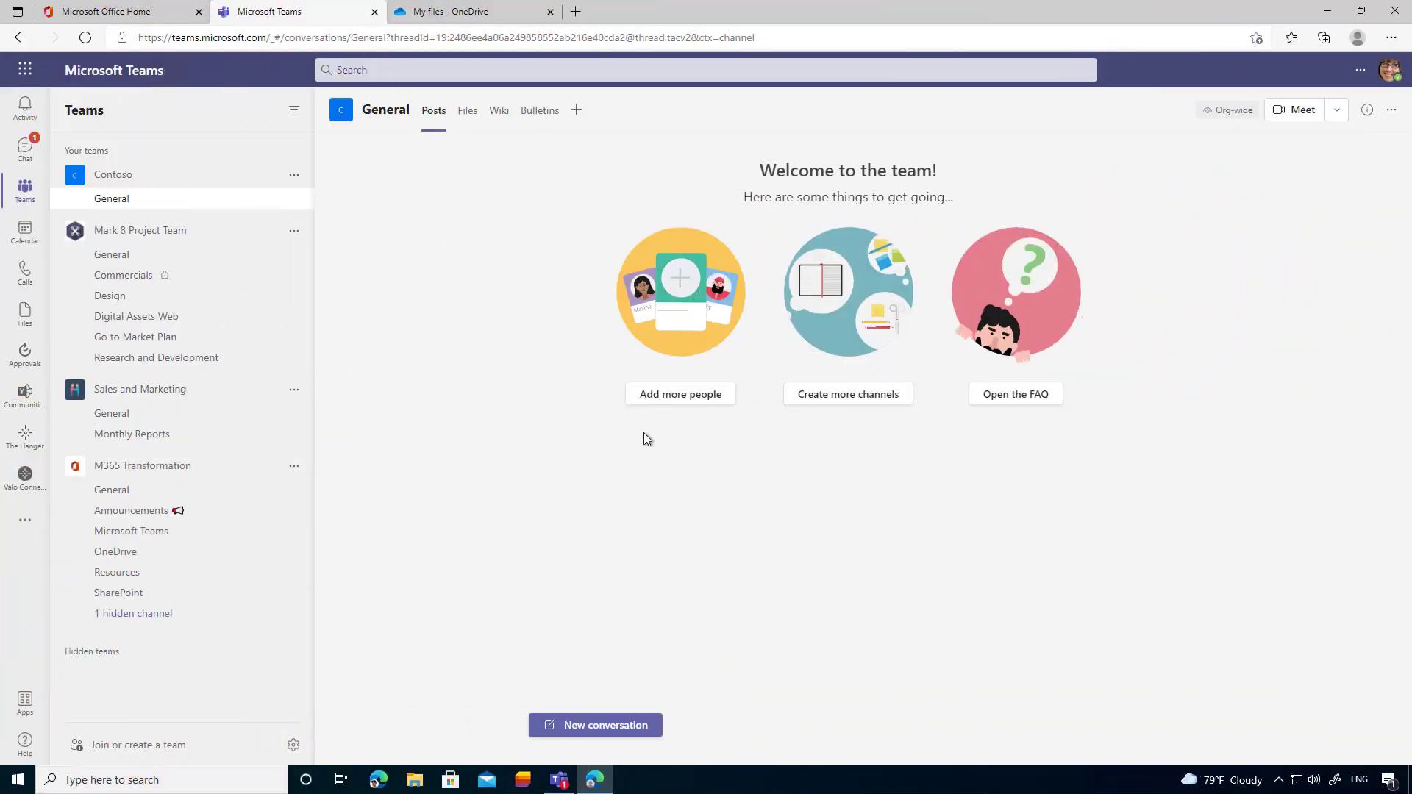
# - Open the Superstars group chat, review its members, and bring up the message attachment options
pyautogui.click(25, 153)
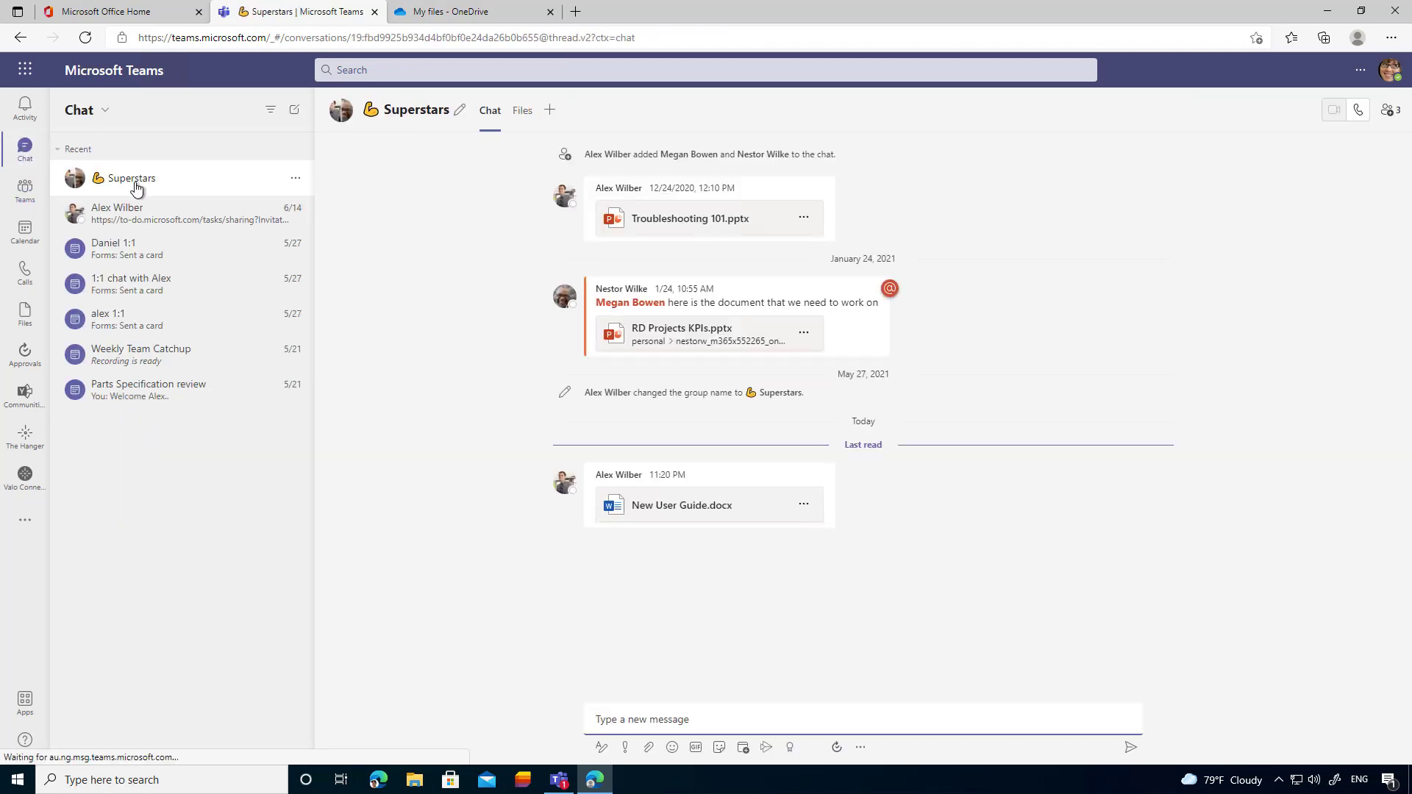
pyautogui.click(1389, 112)
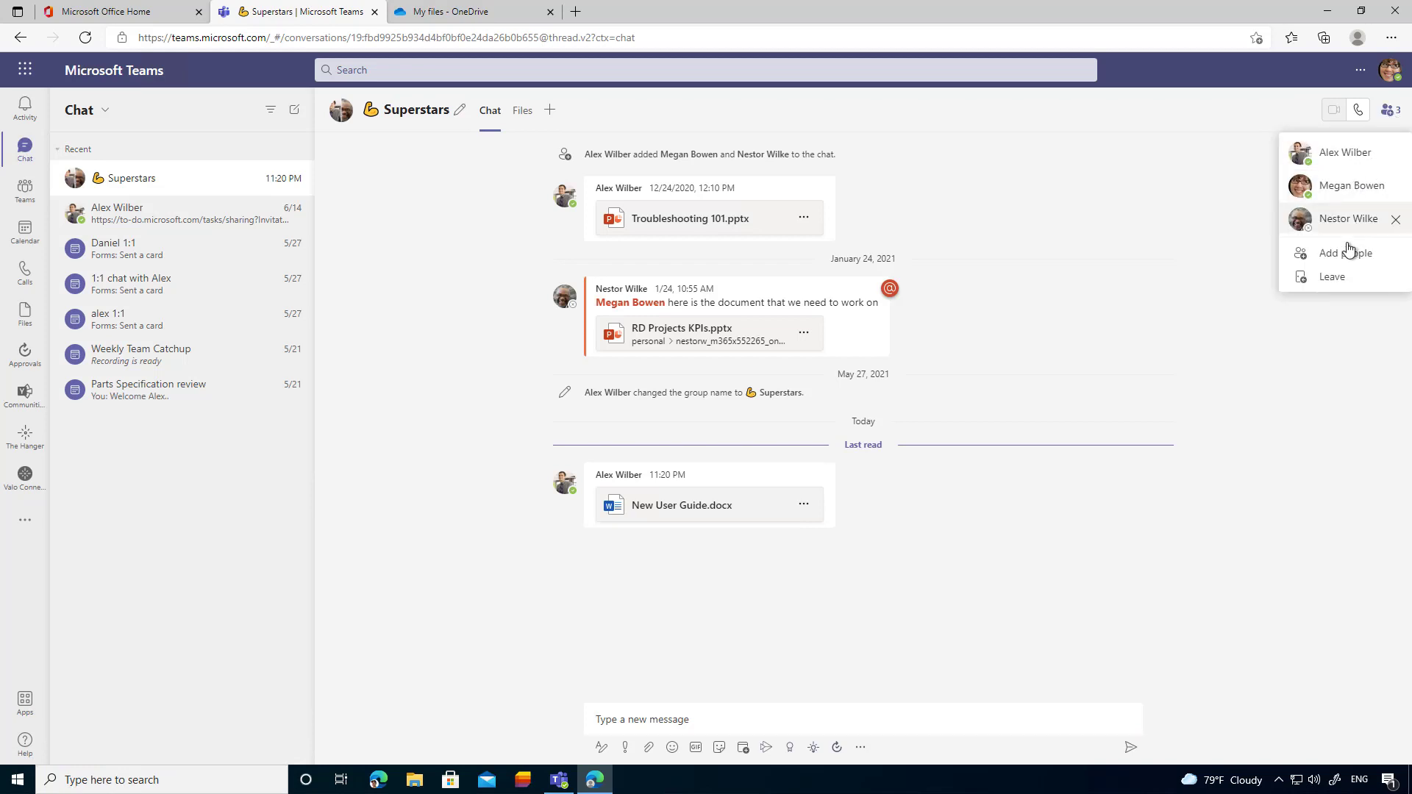
pyautogui.click(1104, 362)
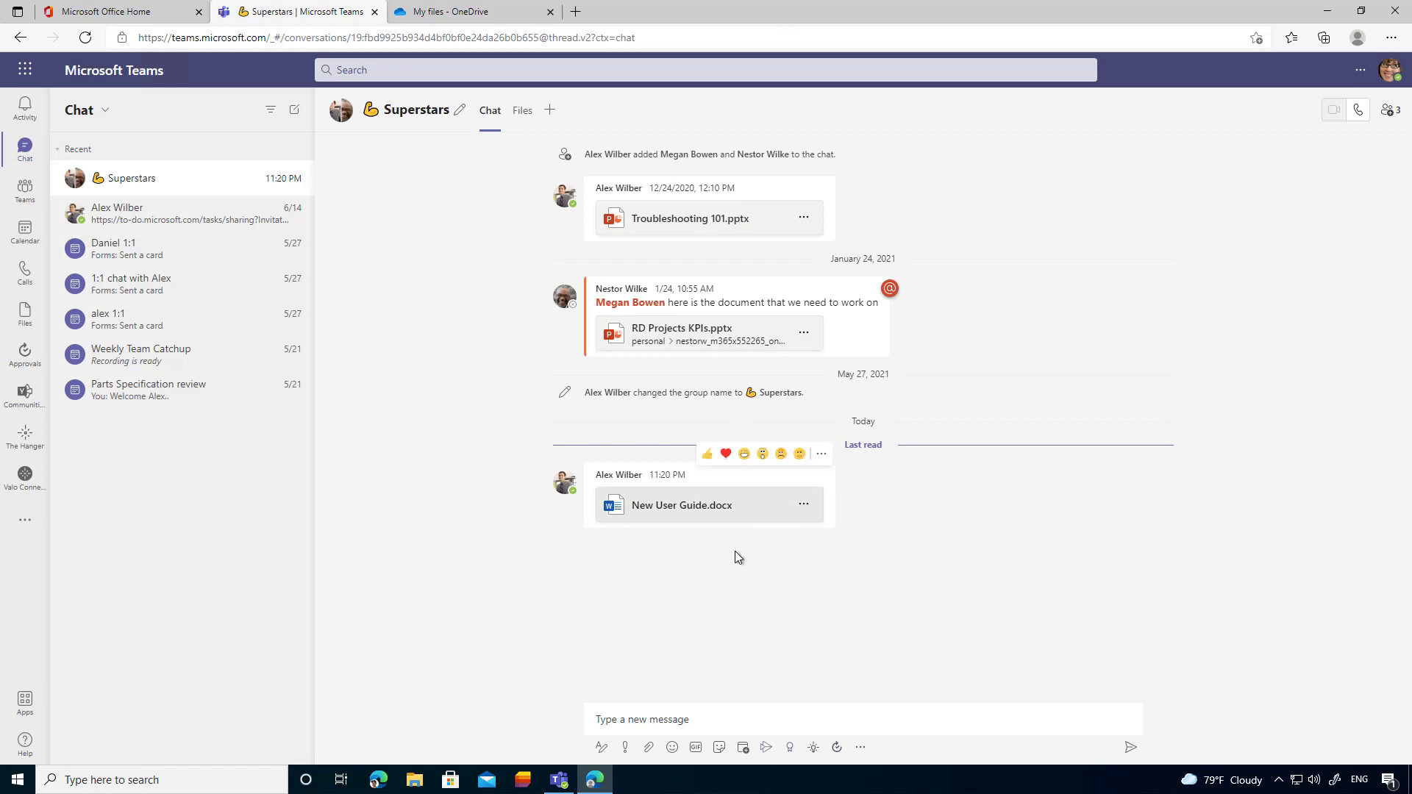
pyautogui.click(667, 721)
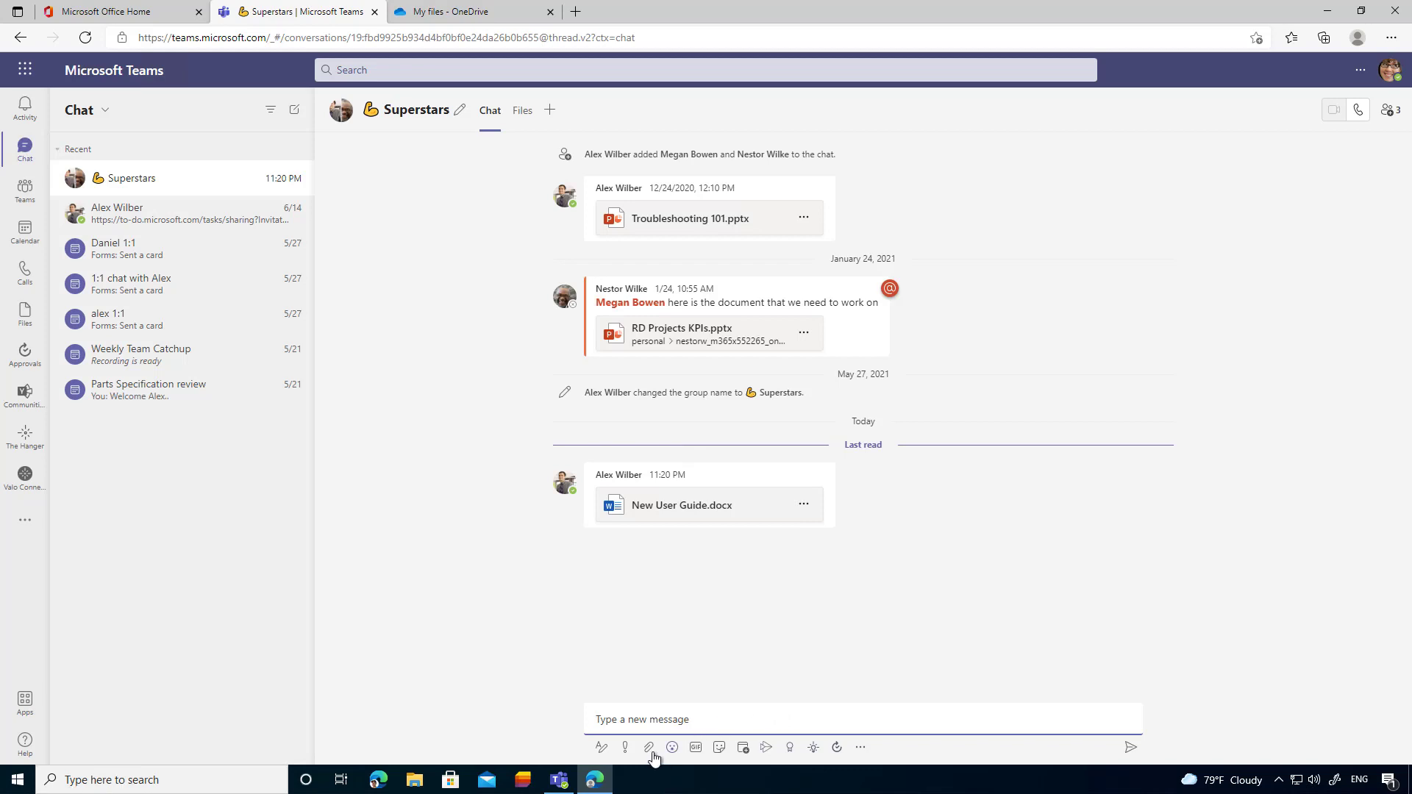
pyautogui.click(651, 749)
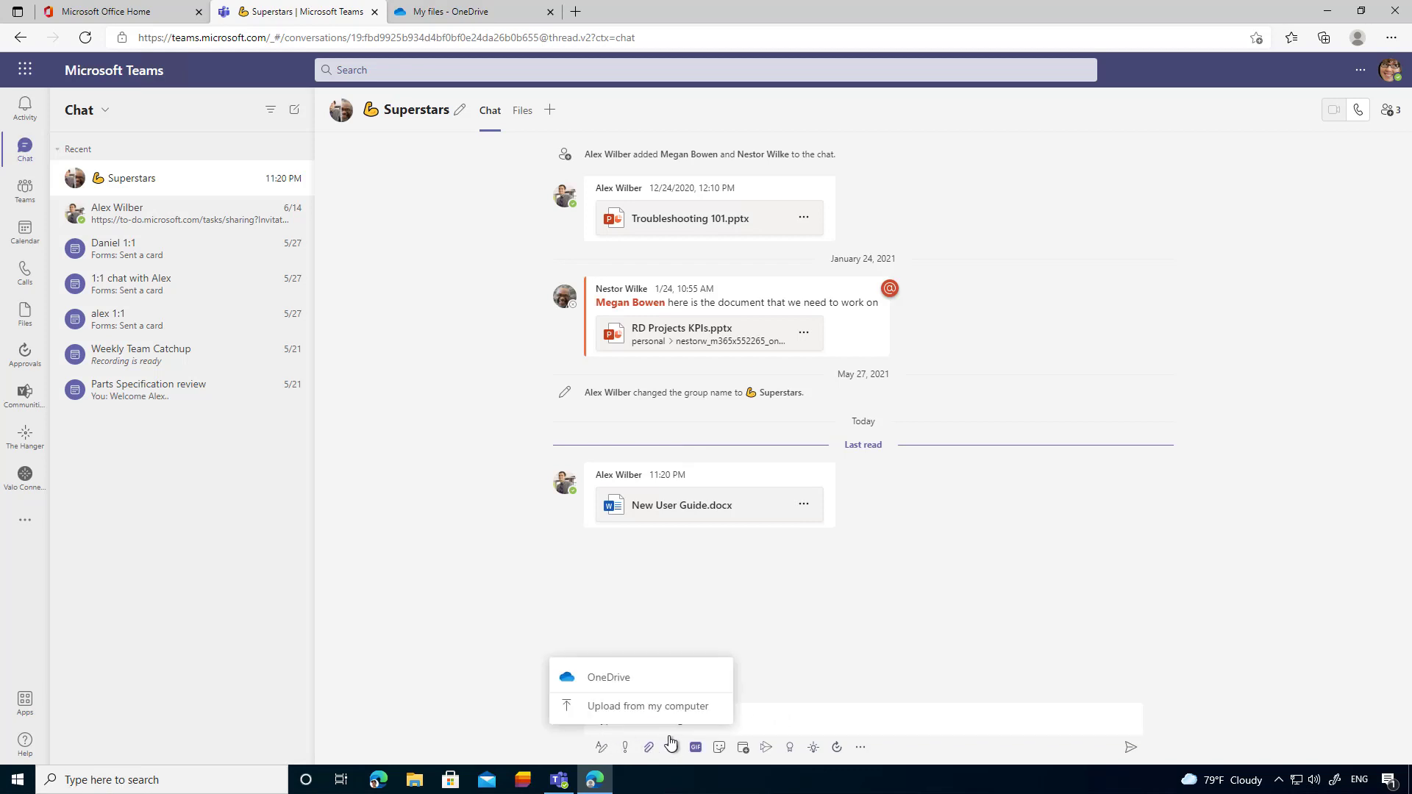
# - Upload CE Annual Report from this computer's OneDrive - Contoso folder into the draft message
pyautogui.click(620, 715)
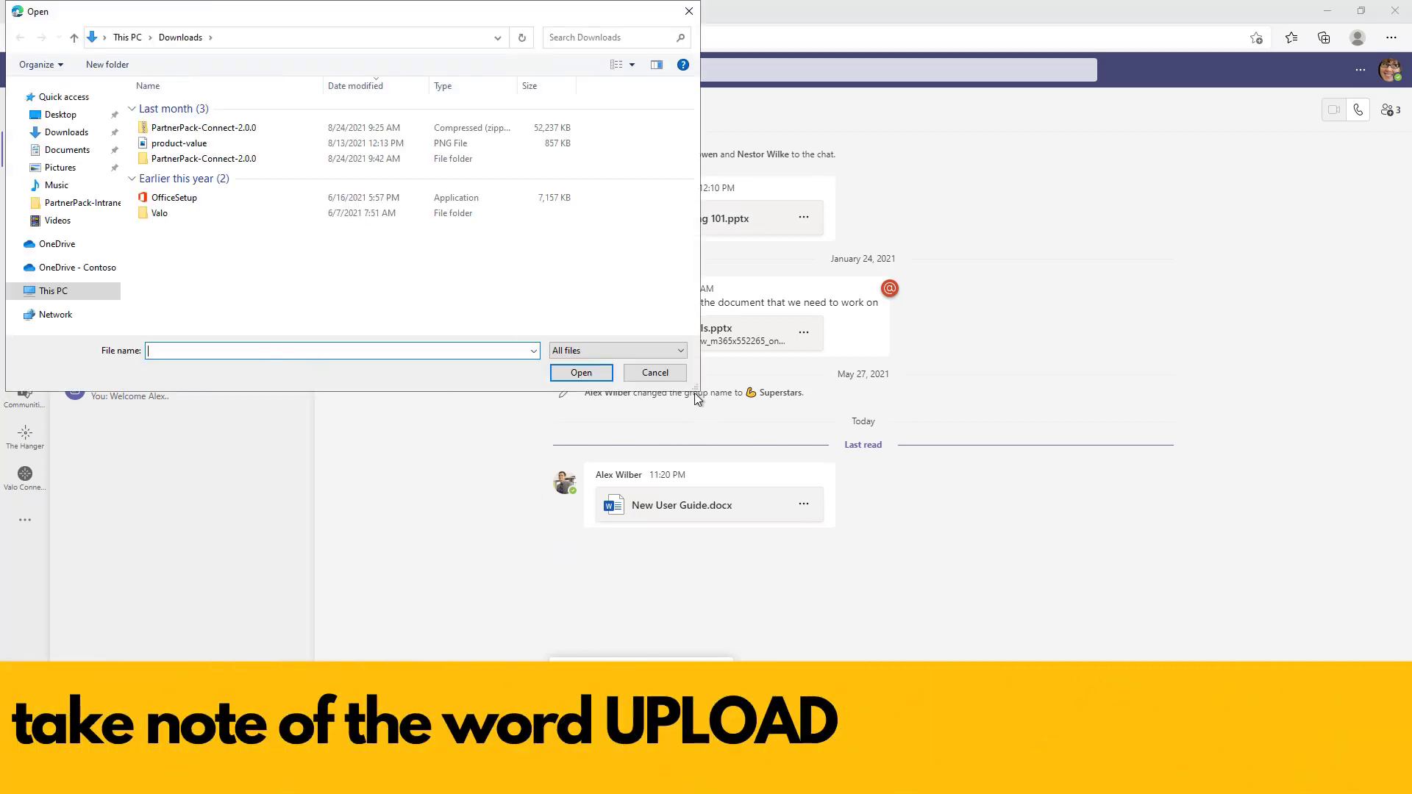
pyautogui.moveTo(697, 399); pyautogui.dragTo(841, 573)
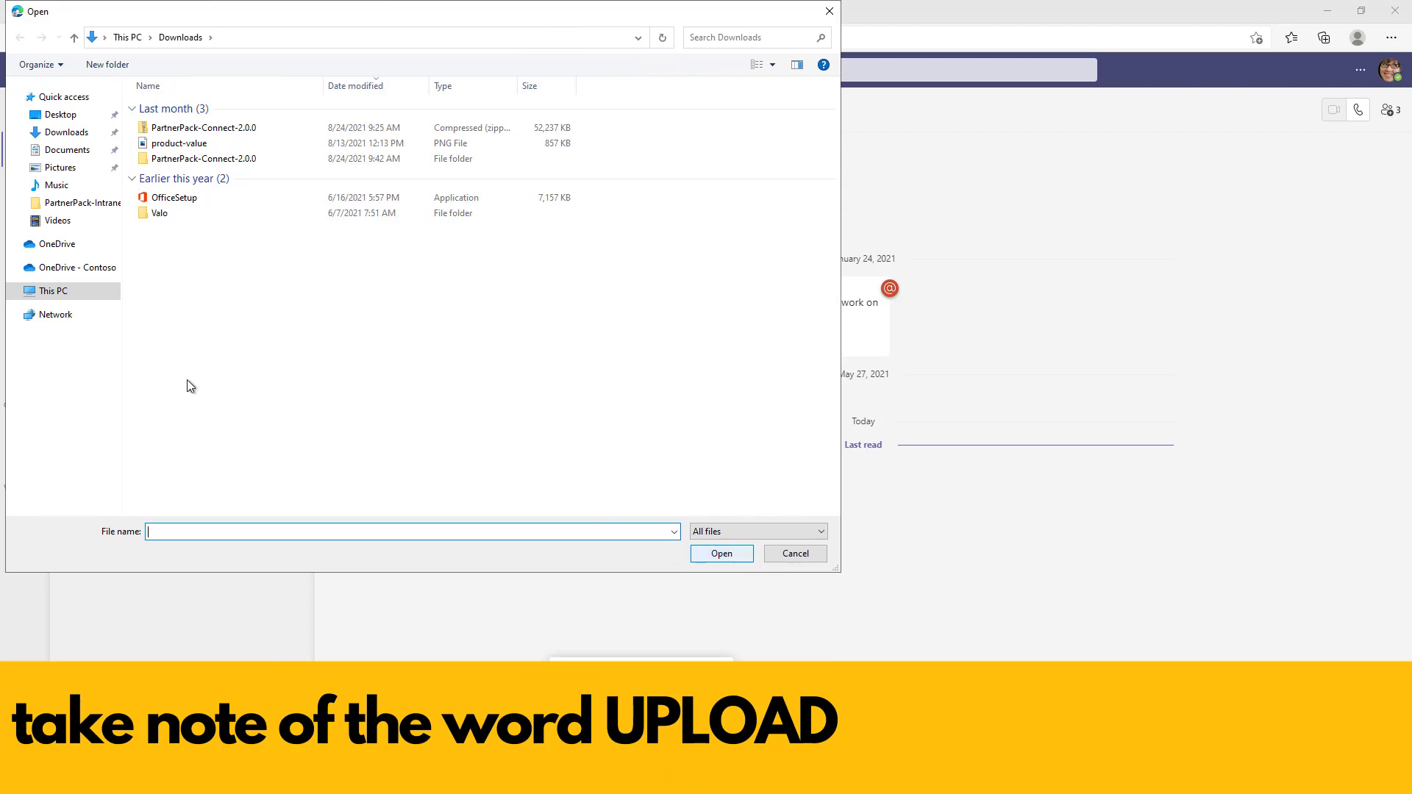
pyautogui.click(81, 268)
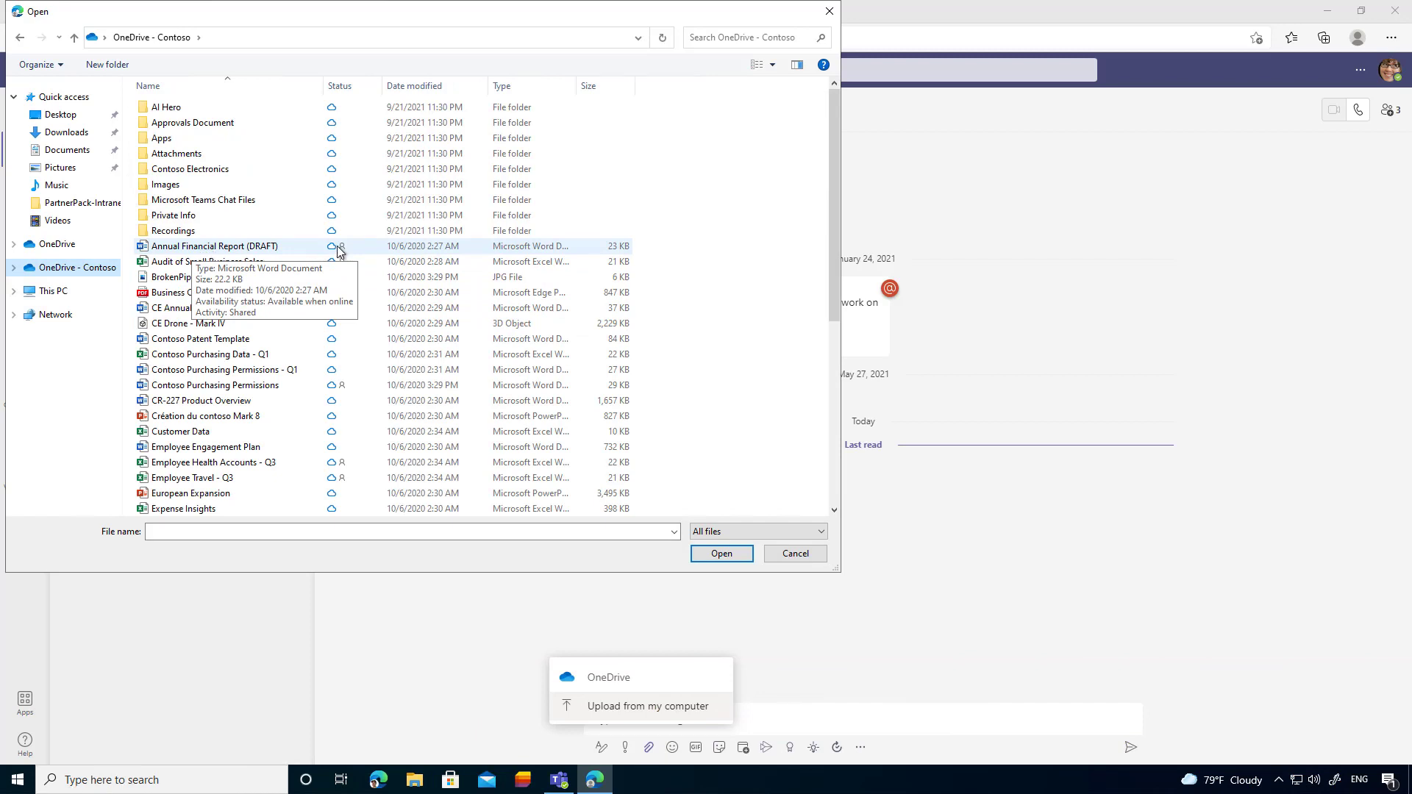
pyautogui.doubleClick(190, 309)
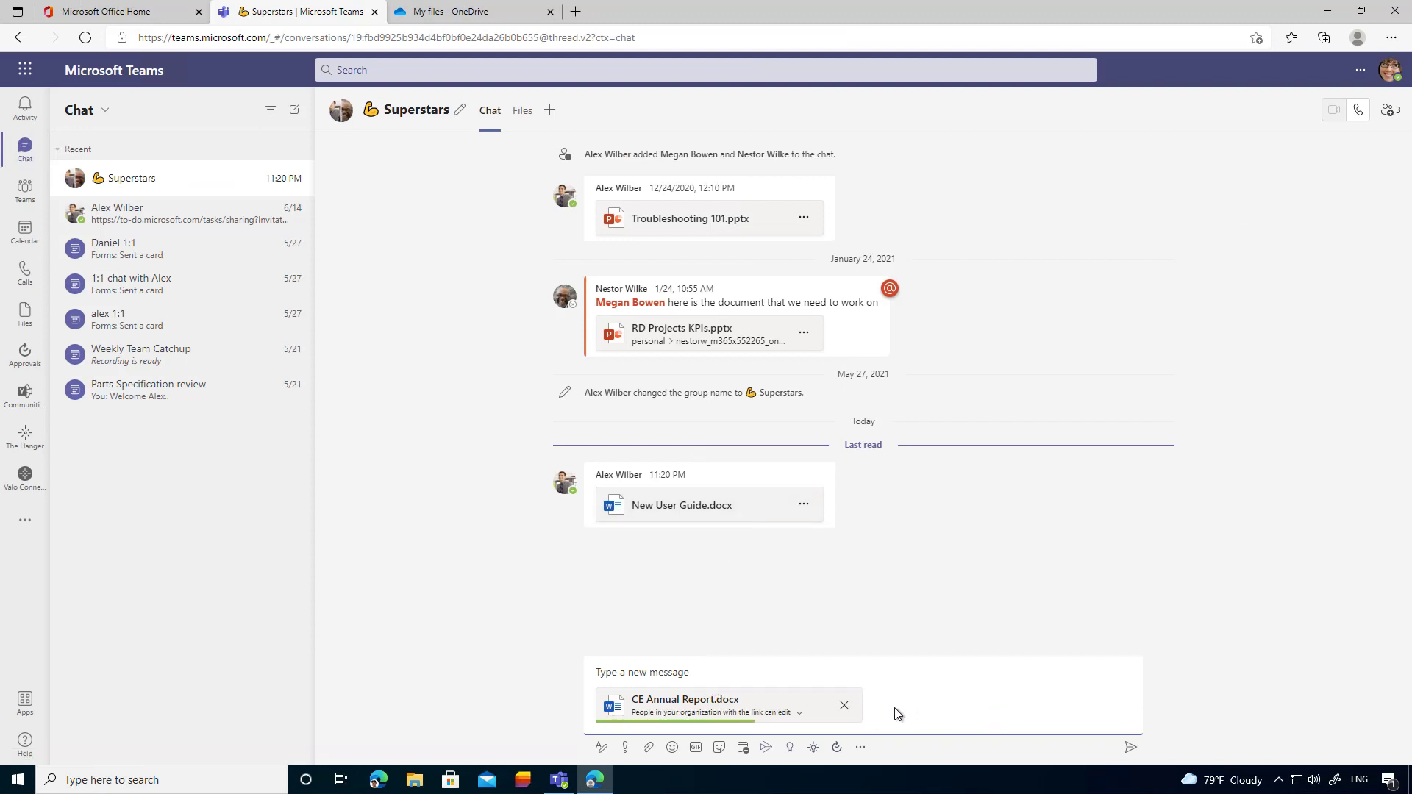
# - Limit the CE Annual Report.docx link to people currently in this chat and send it
pyautogui.click(794, 717)
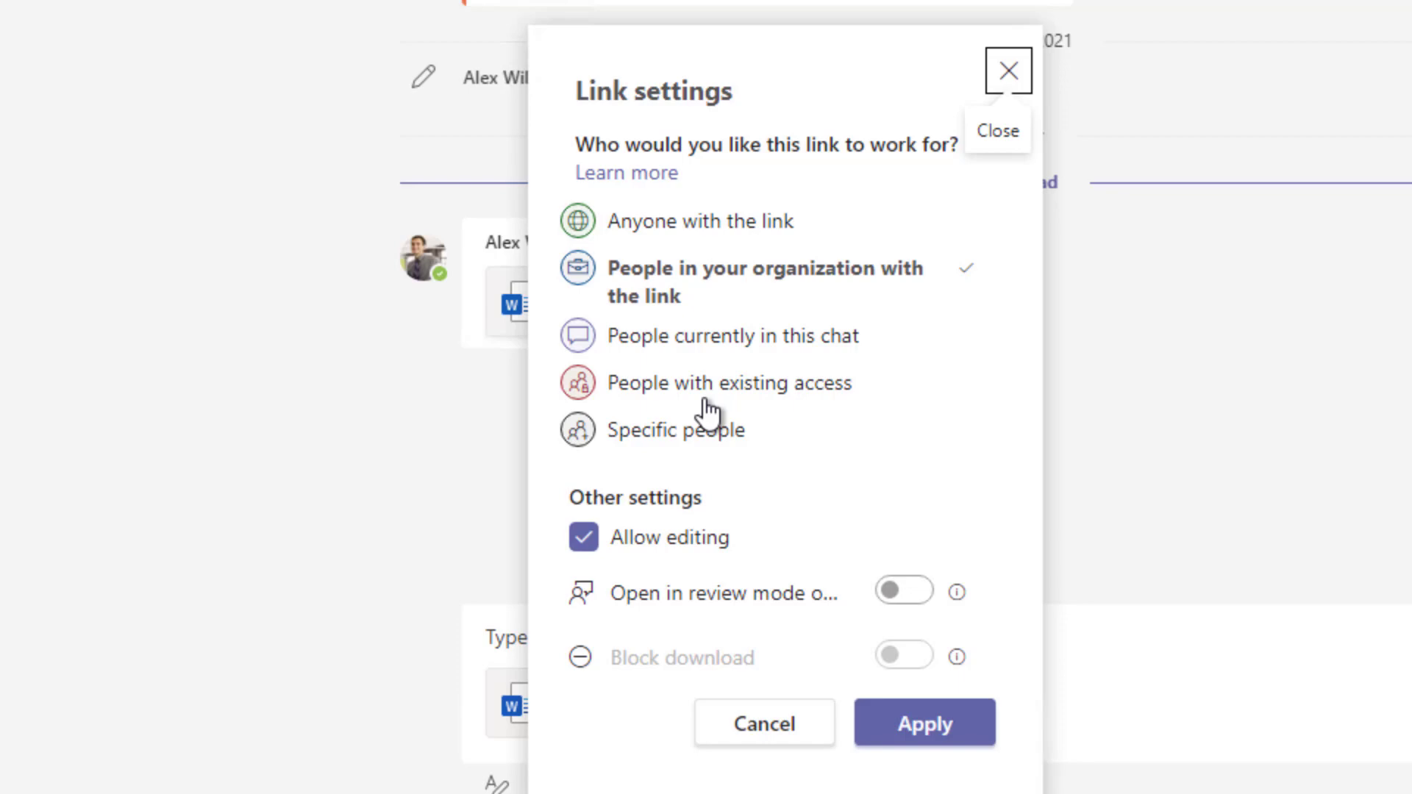
pyautogui.click(684, 345)
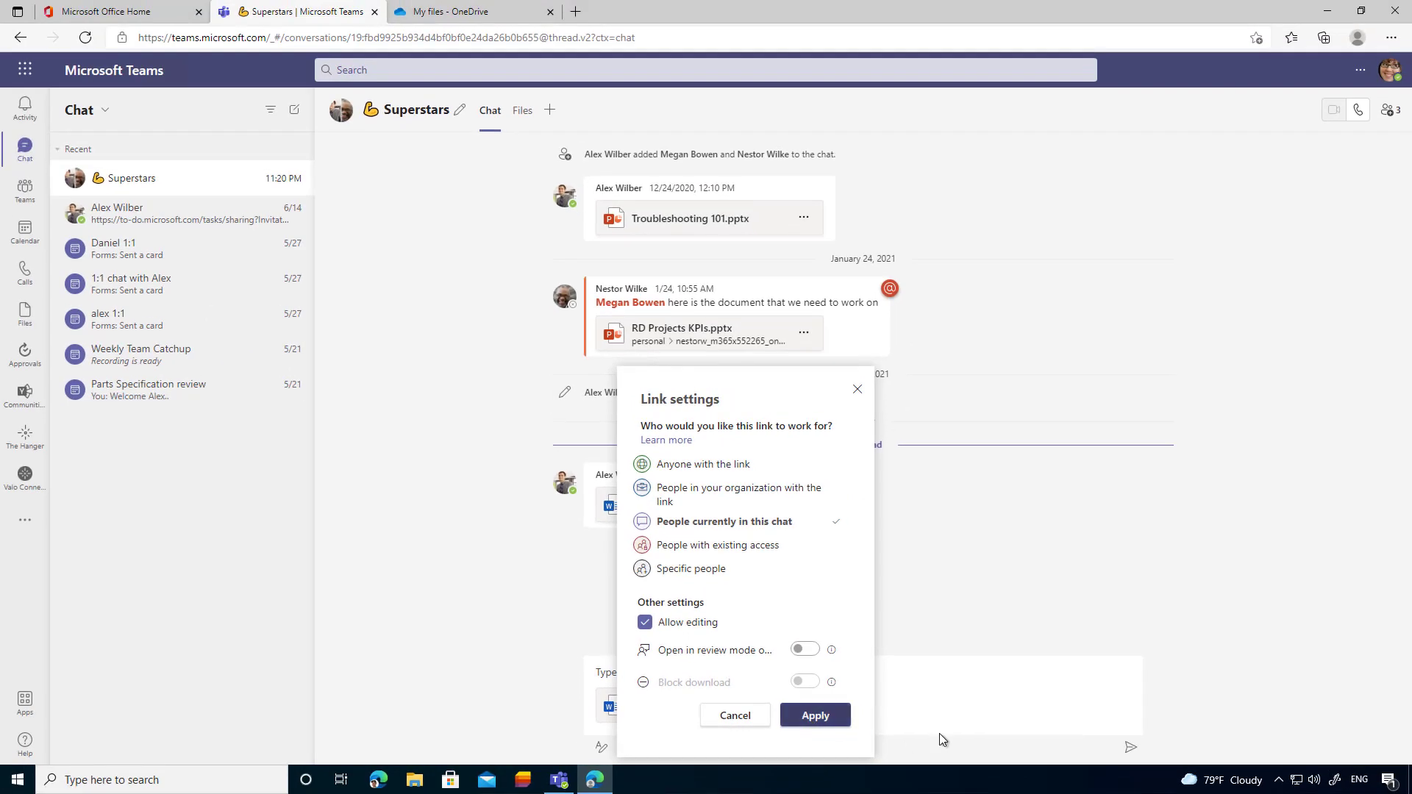
pyautogui.press('Return')
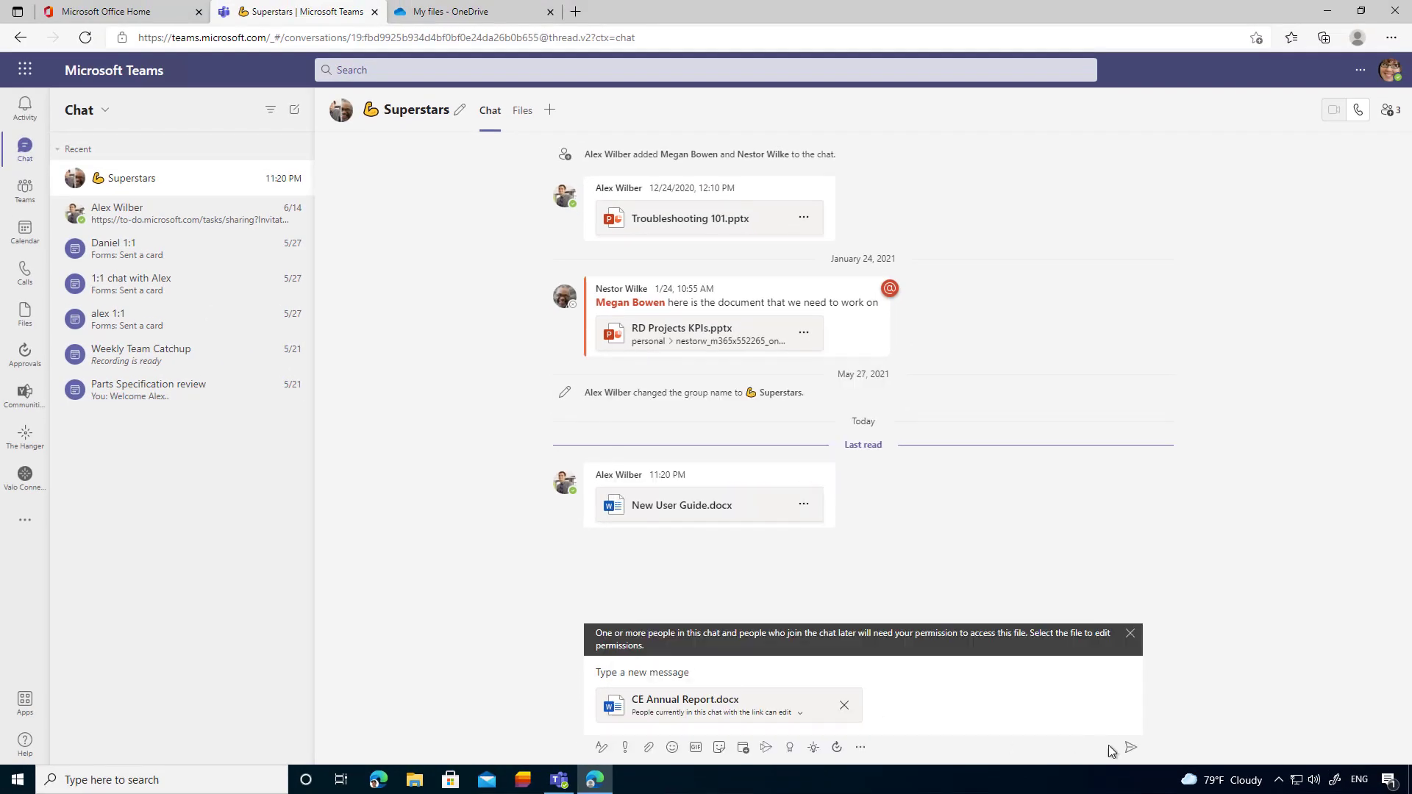
pyautogui.click(1131, 750)
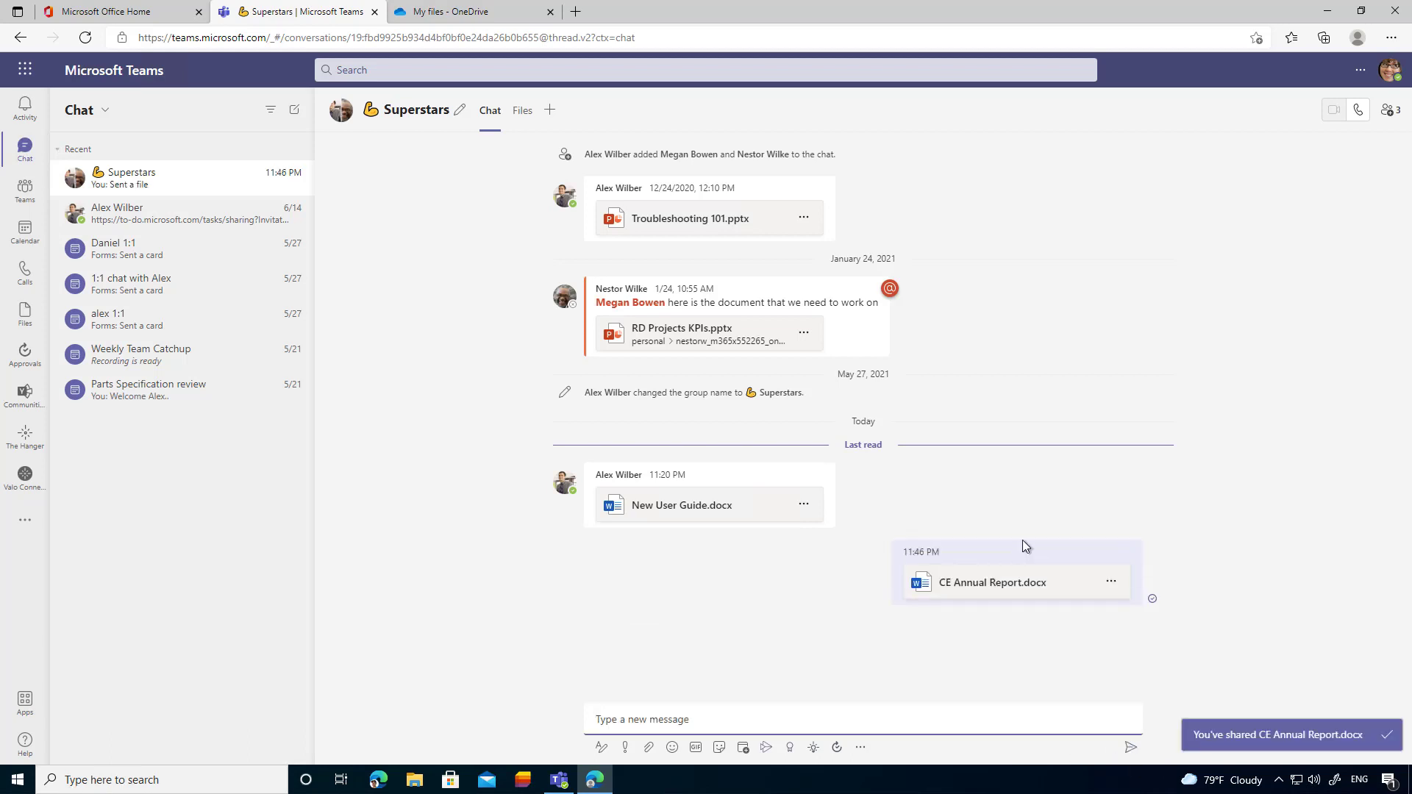
# - Review the files shared in the Superstars chat, then go to the OneDrive My files list
pyautogui.moveTo(1023, 580)
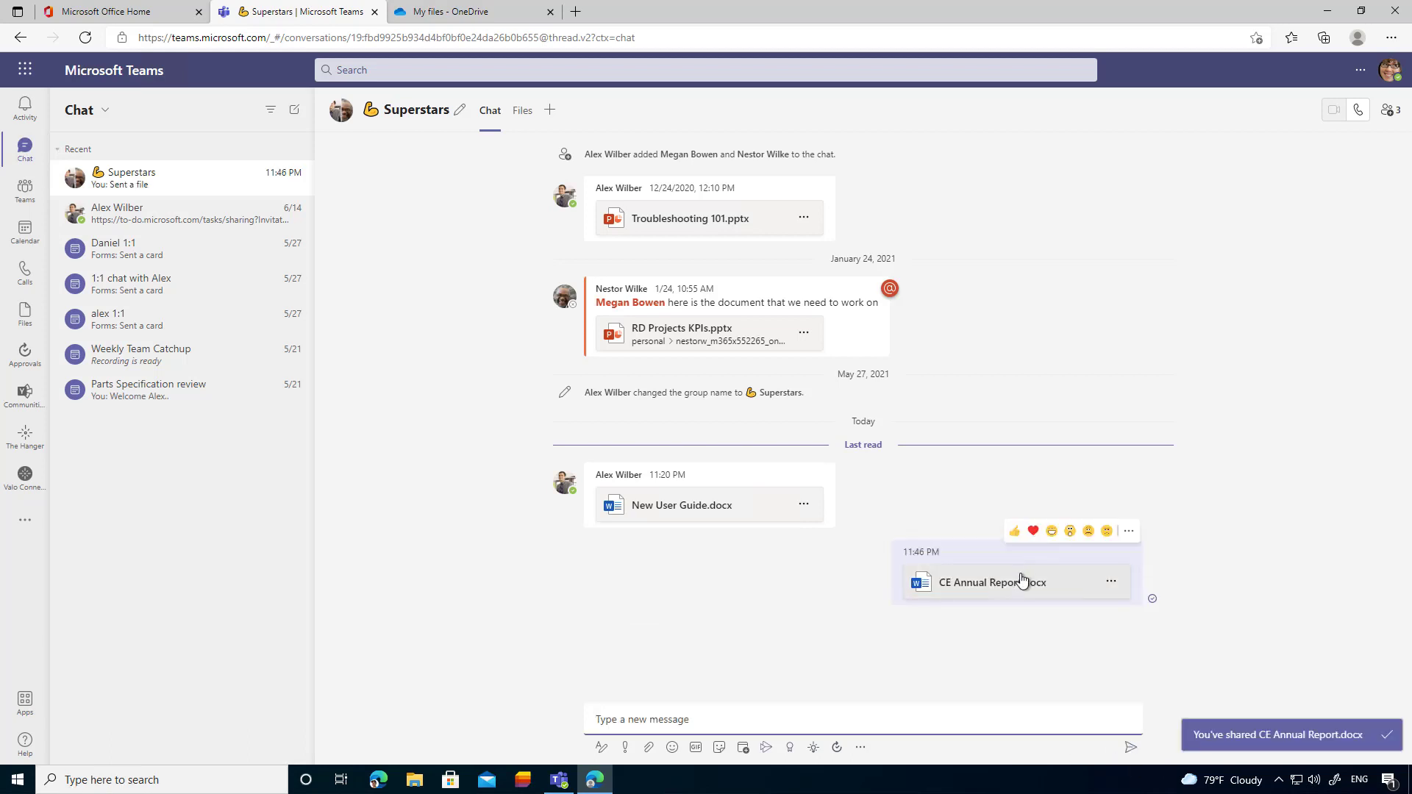
pyautogui.click(522, 110)
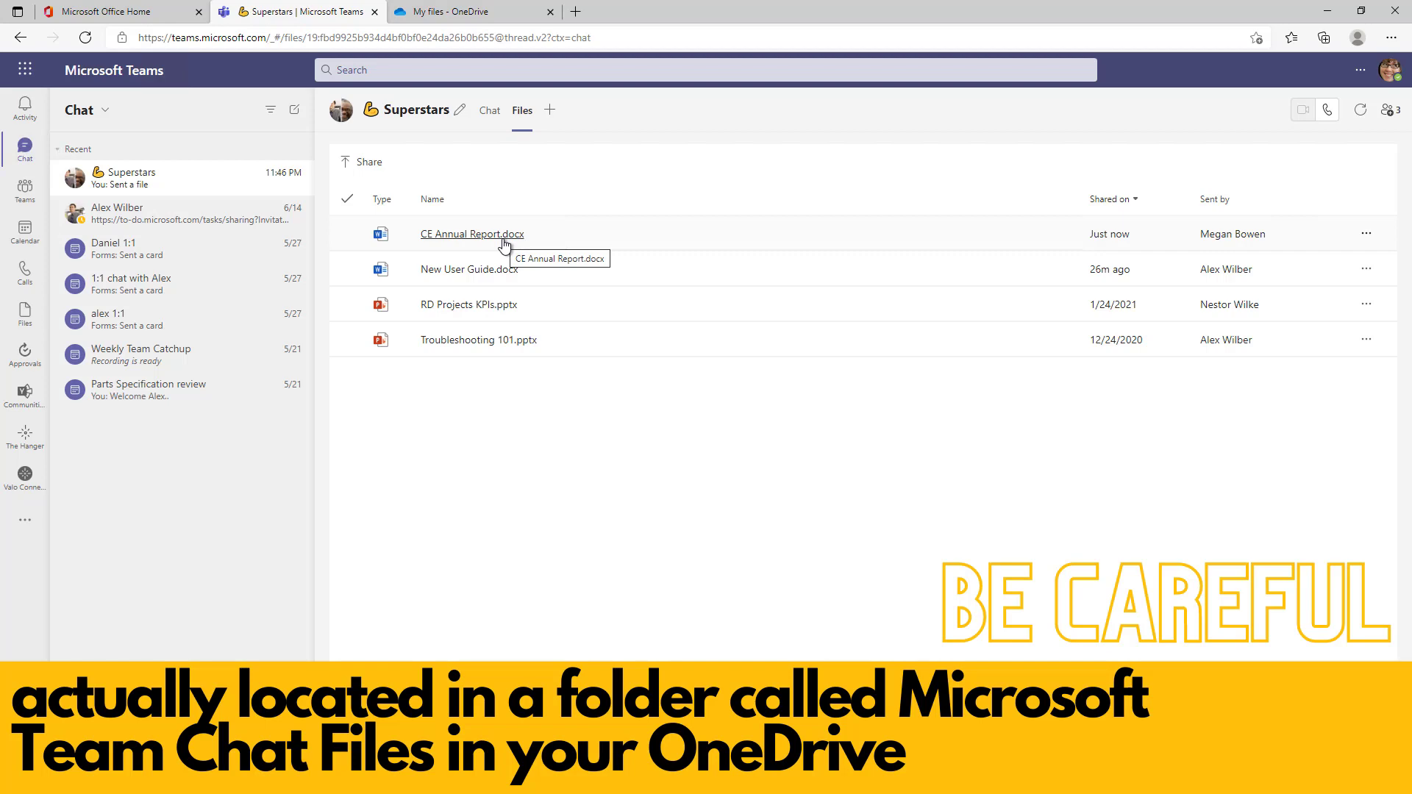
pyautogui.click(455, 12)
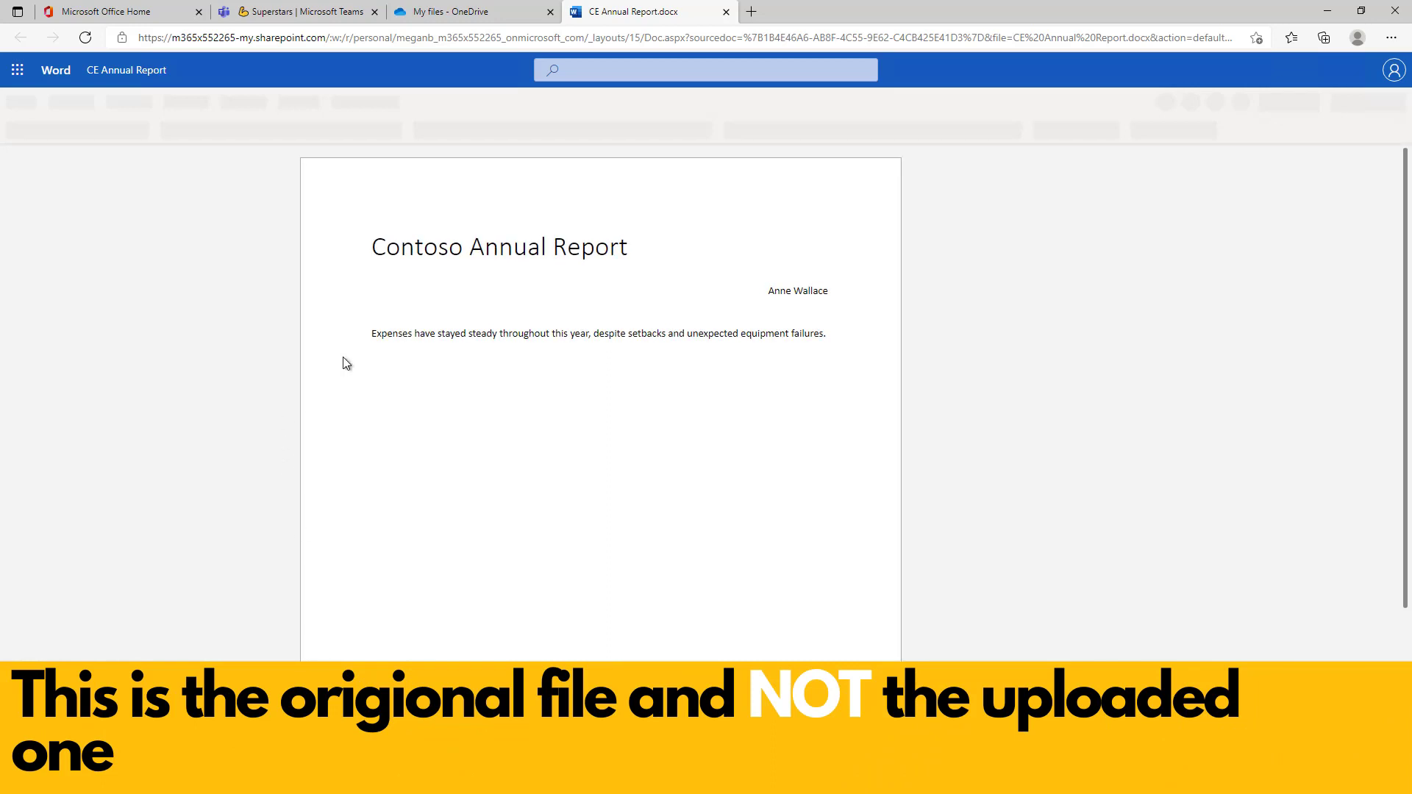
# - Delete the 'Contoso Annual Report' title line and the SALES heading from the OneDrive original
pyautogui.tripleClick(408, 250)
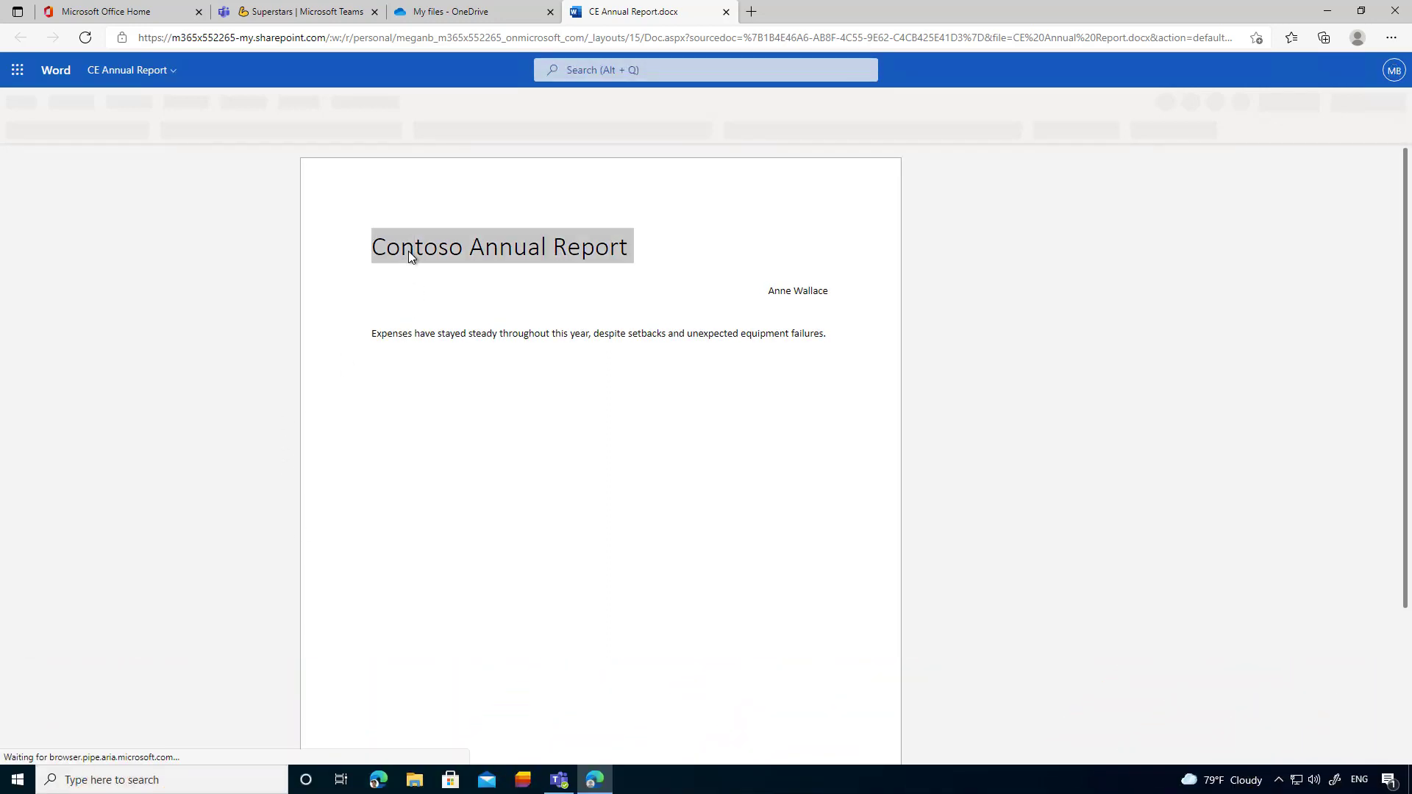
pyautogui.press('Delete')
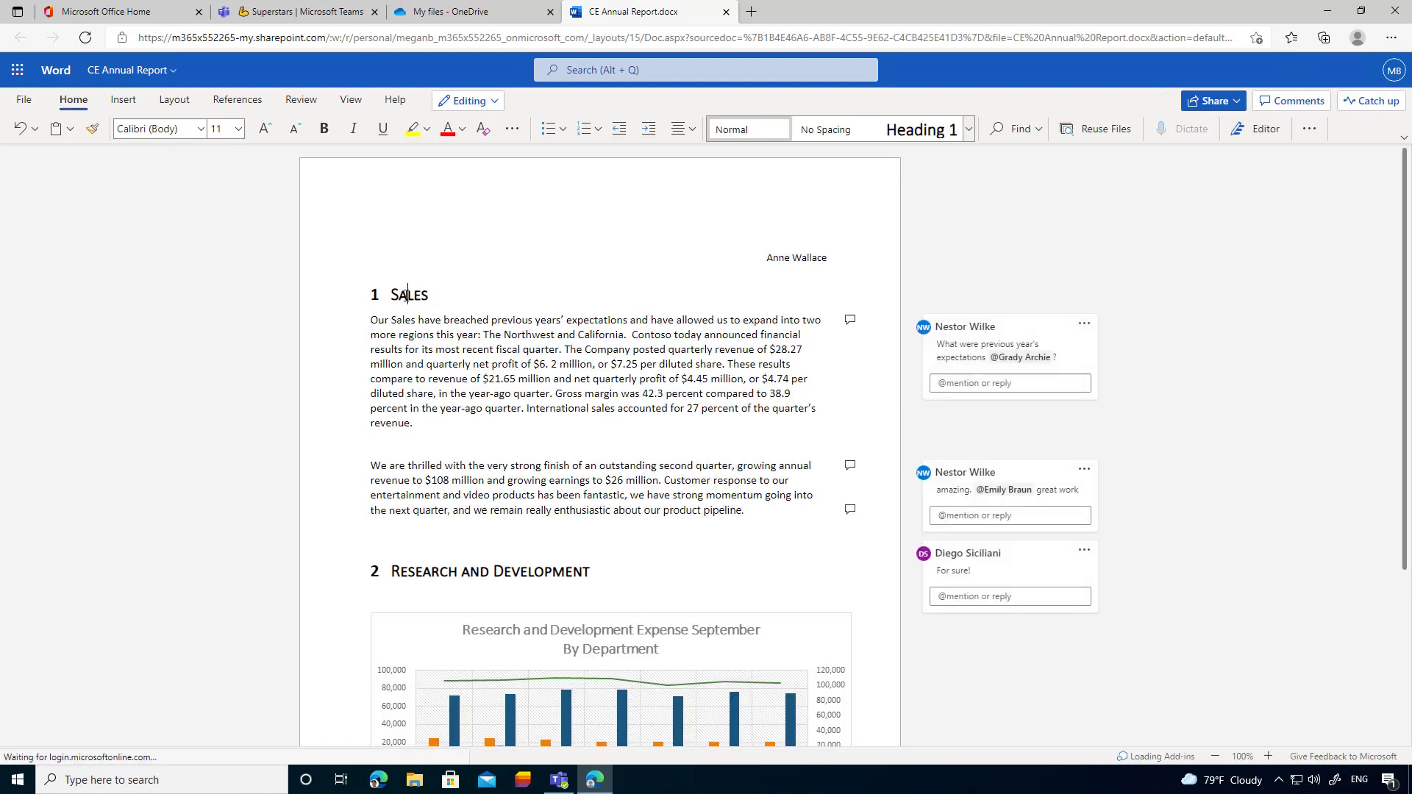
pyautogui.tripleClick(407, 295)
pyautogui.press('Delete')
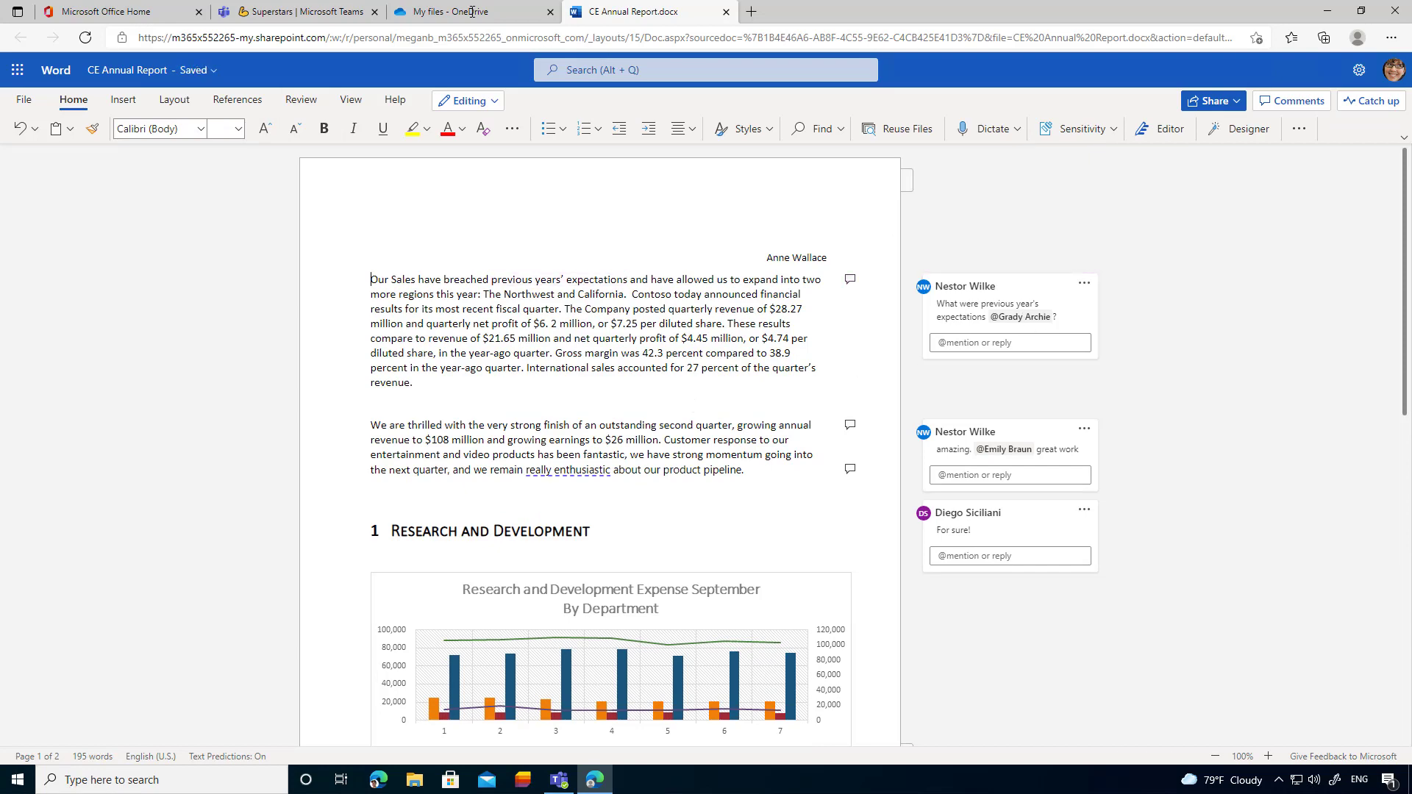
pyautogui.click(312, 13)
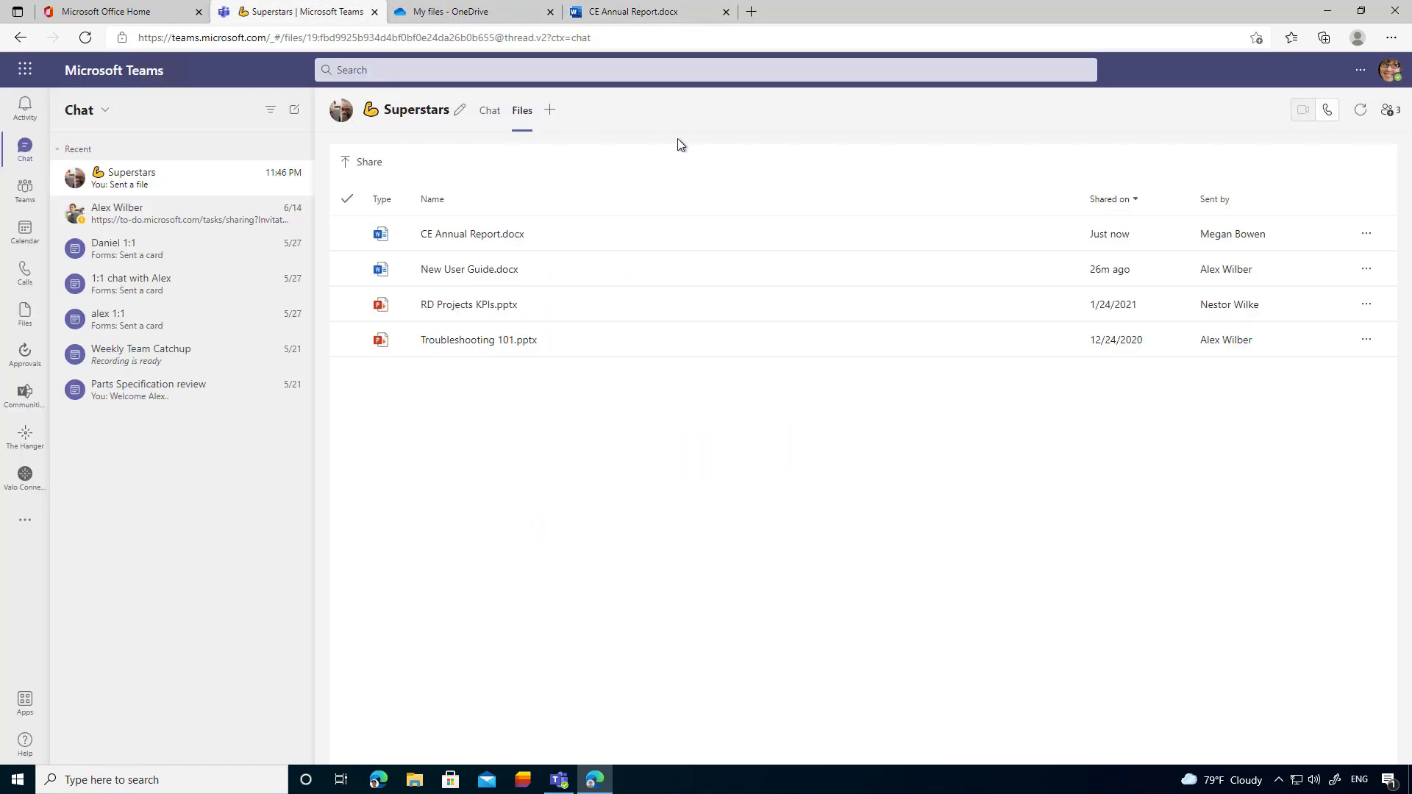
pyautogui.click(483, 238)
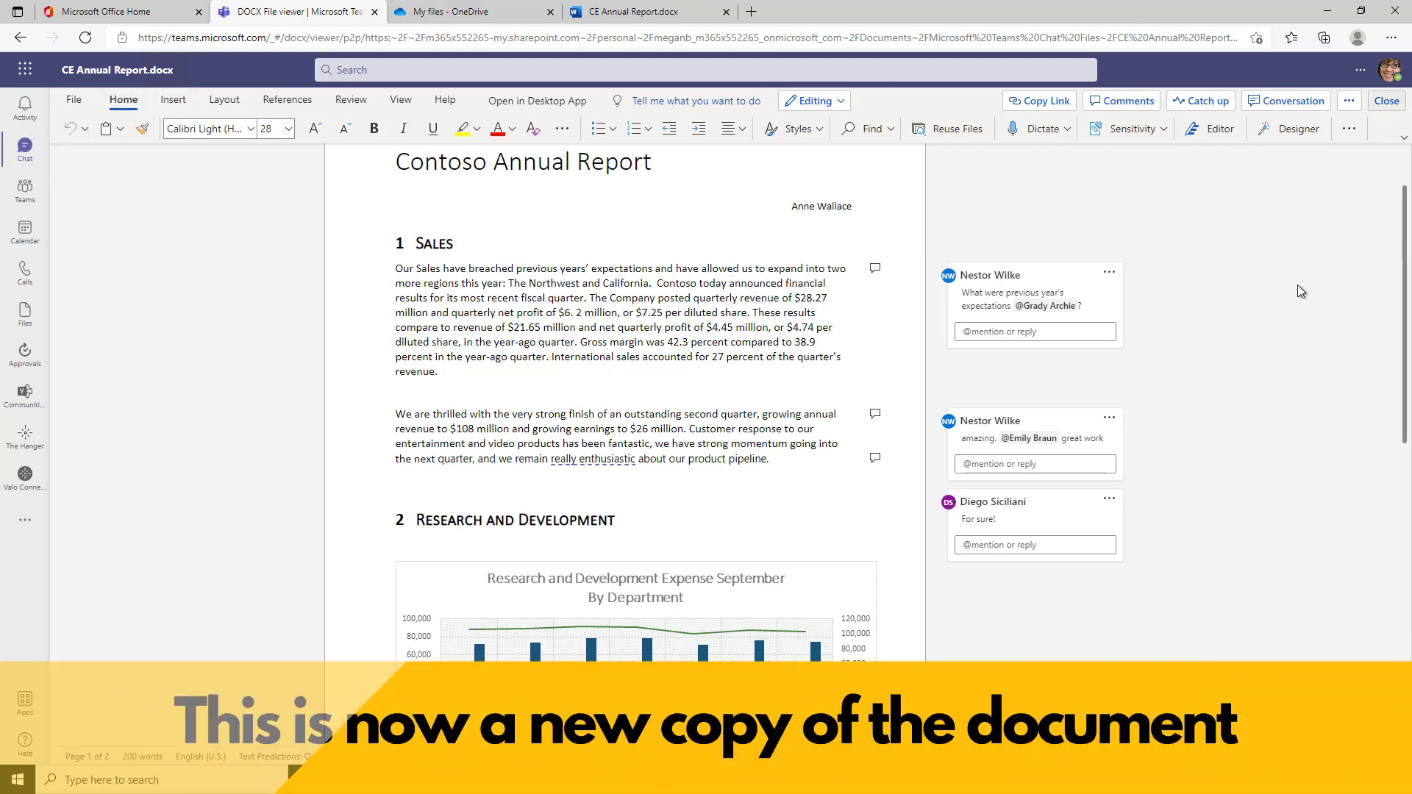
pyautogui.hotkey('alt', 'Left')
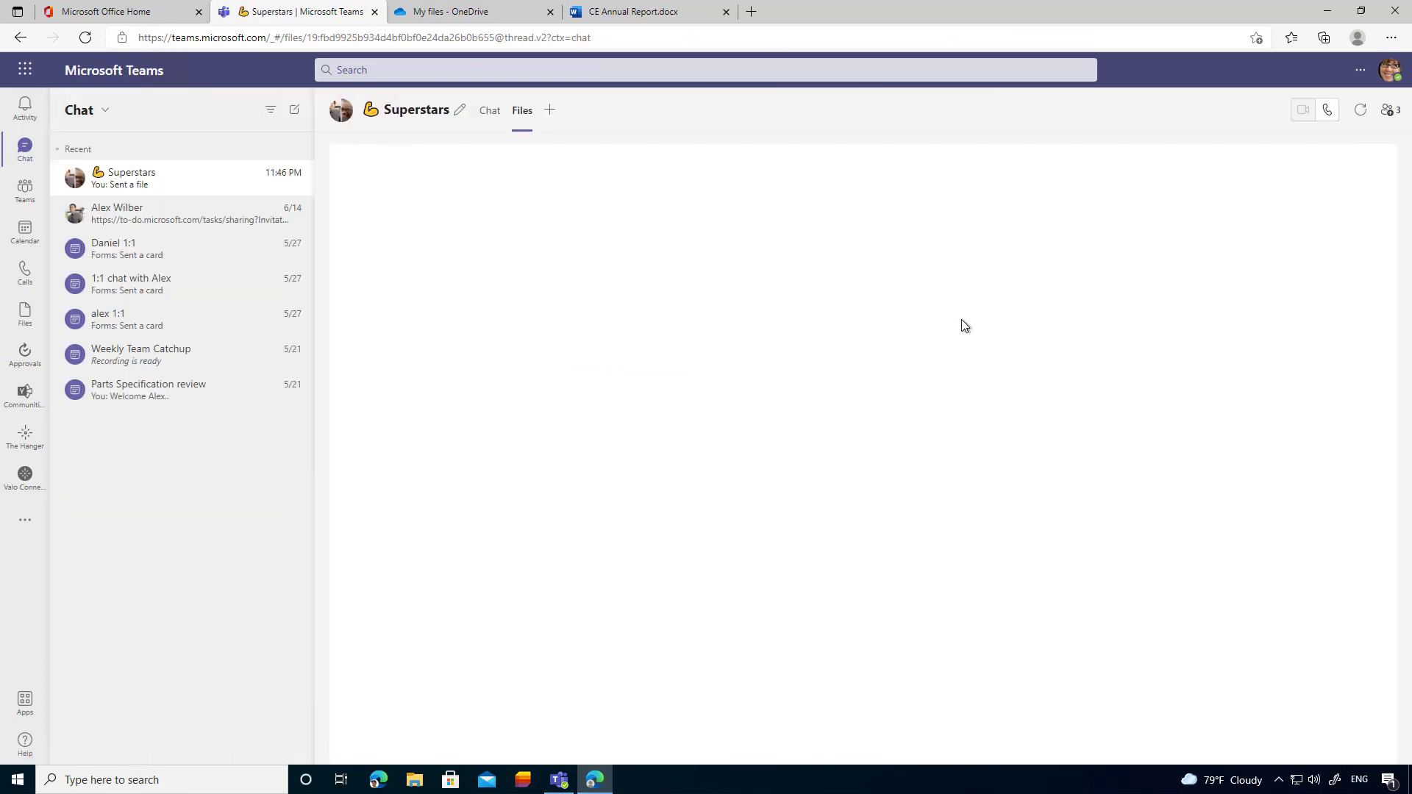
# - Attach Contoso Purchasing Permissions from OneDrive to a new Superstars message
pyautogui.click(489, 112)
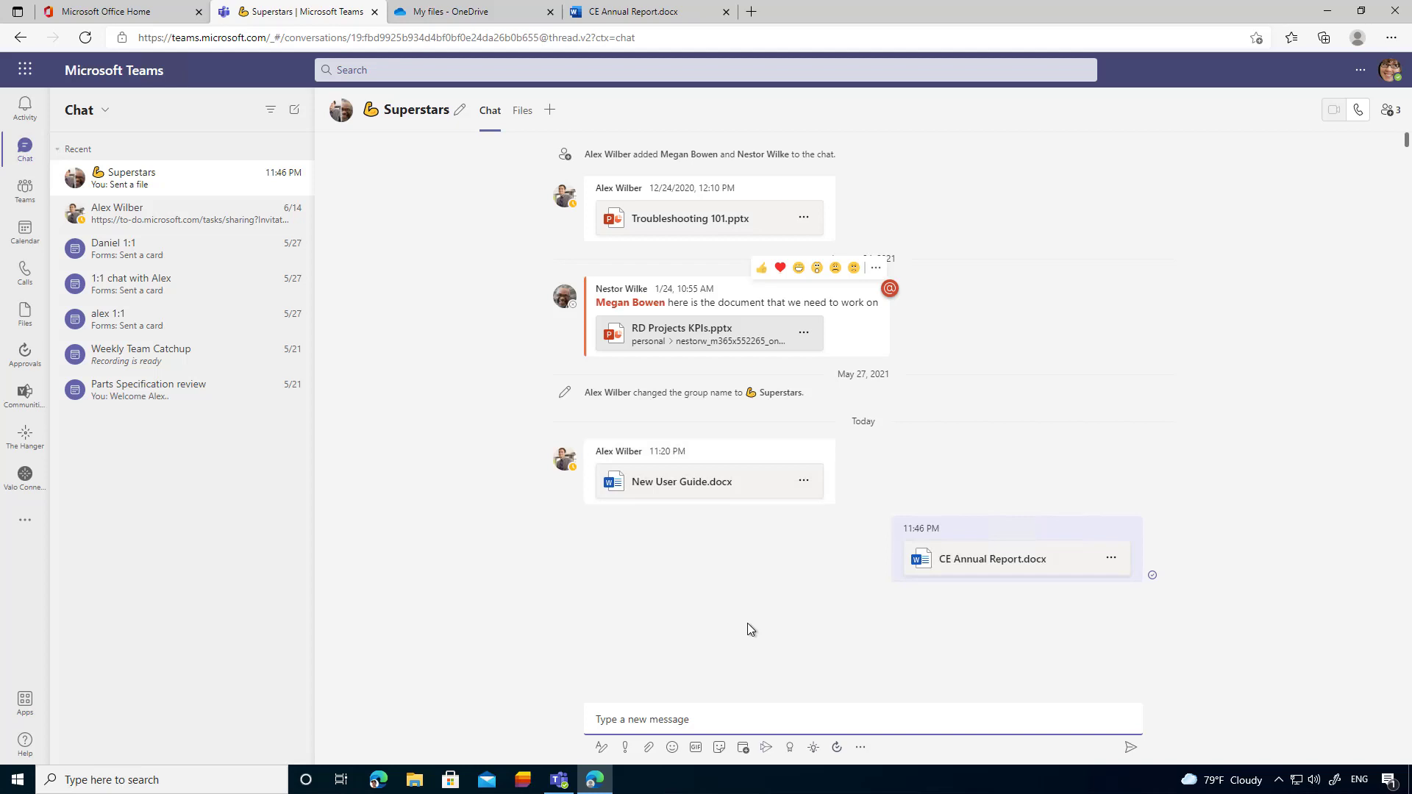
pyautogui.click(648, 748)
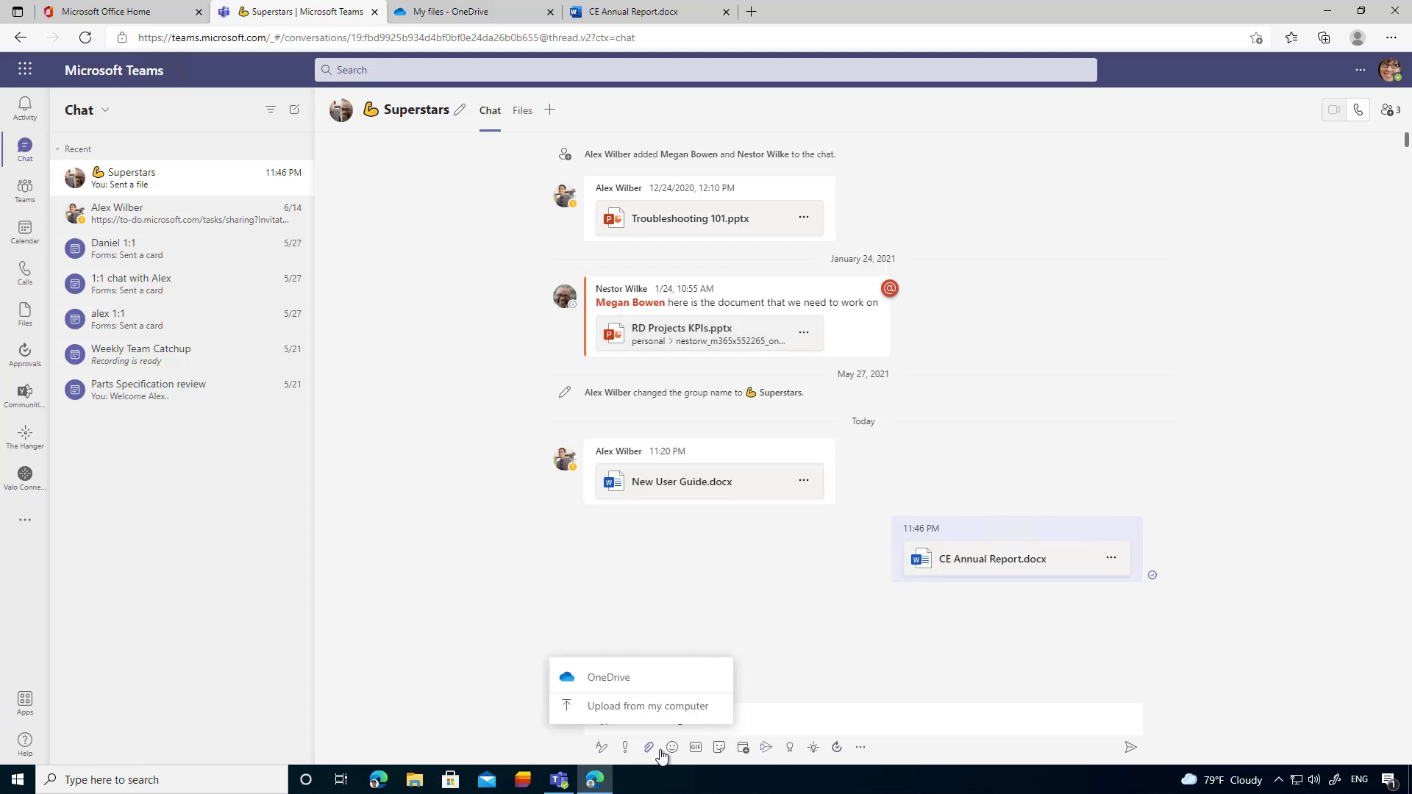
pyautogui.click(608, 683)
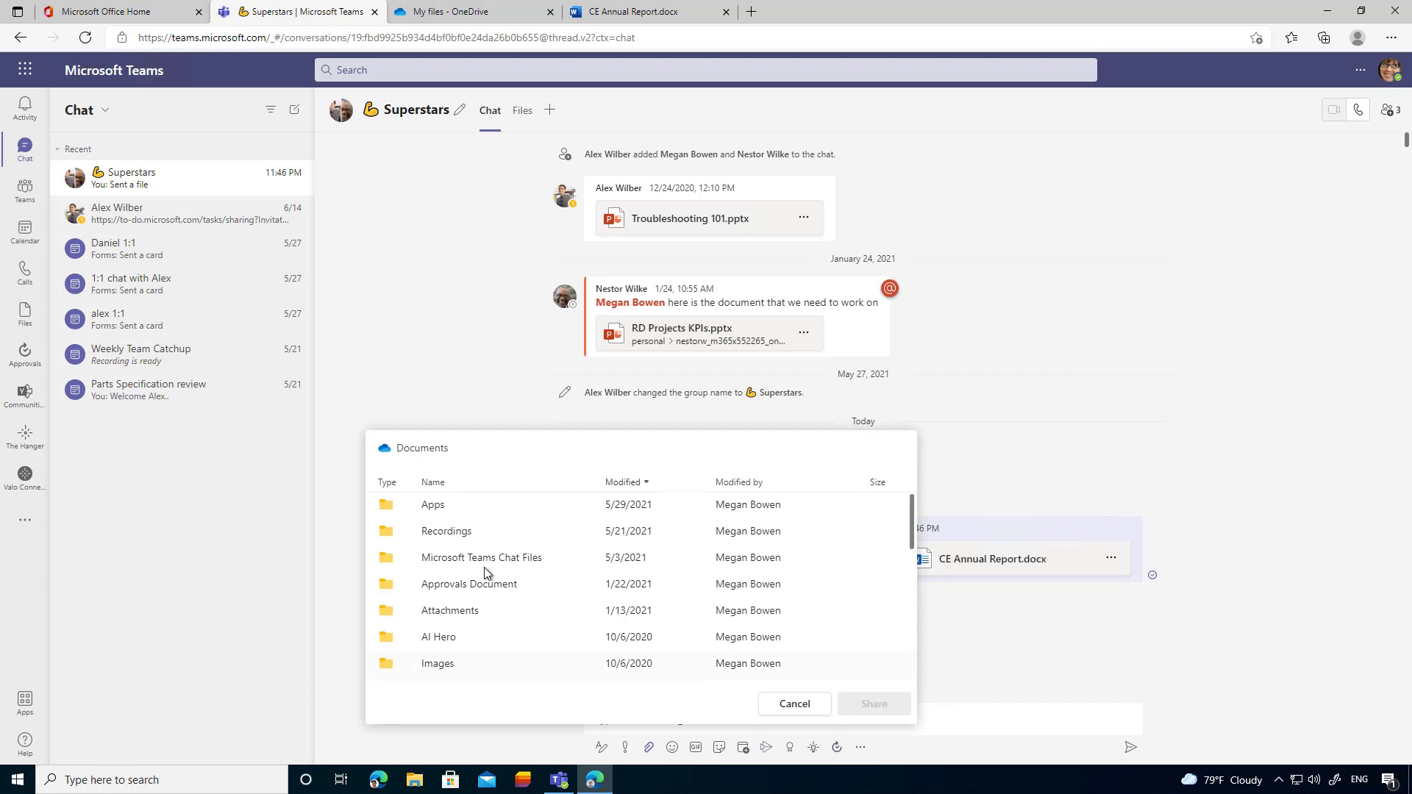
pyautogui.scroll(-3, 487, 620)
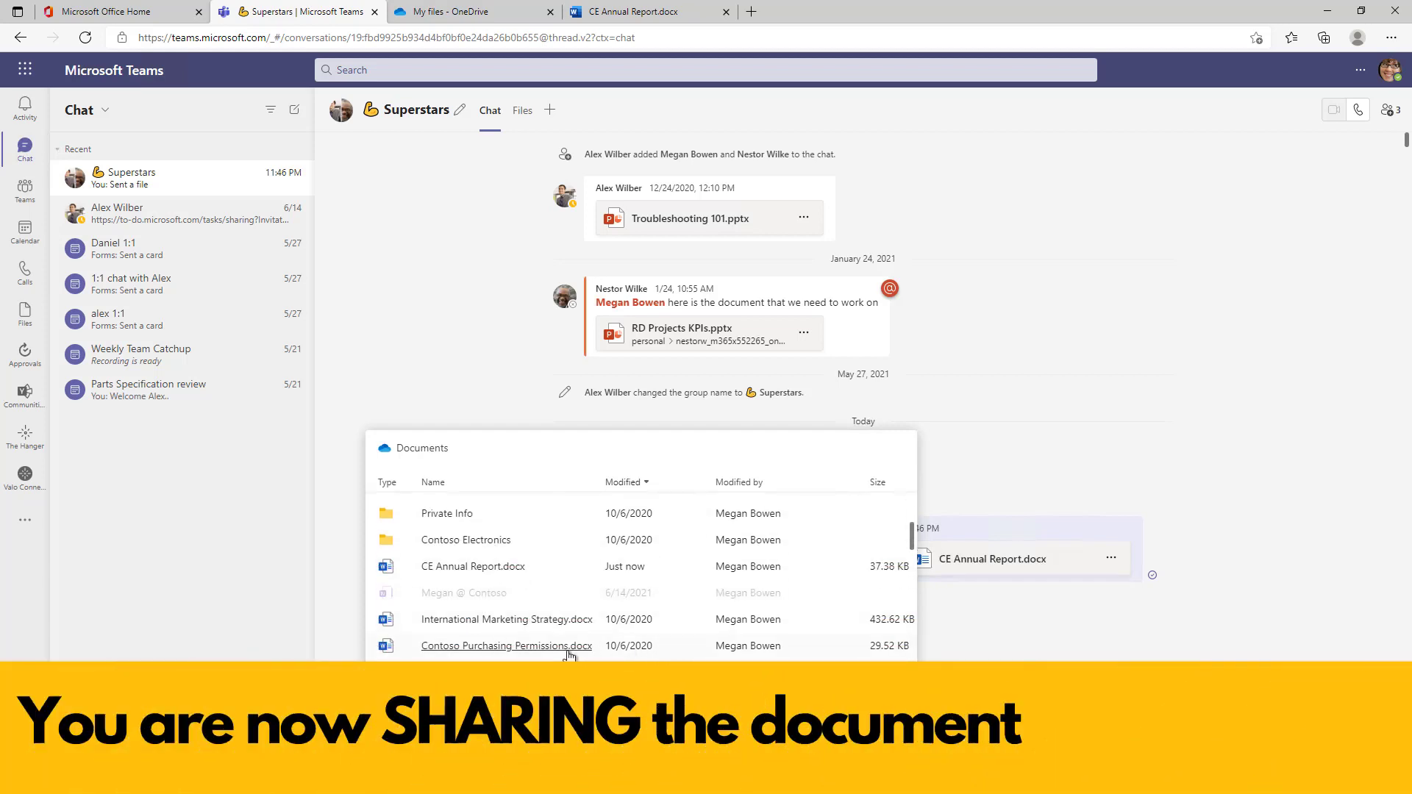
pyautogui.click(668, 649)
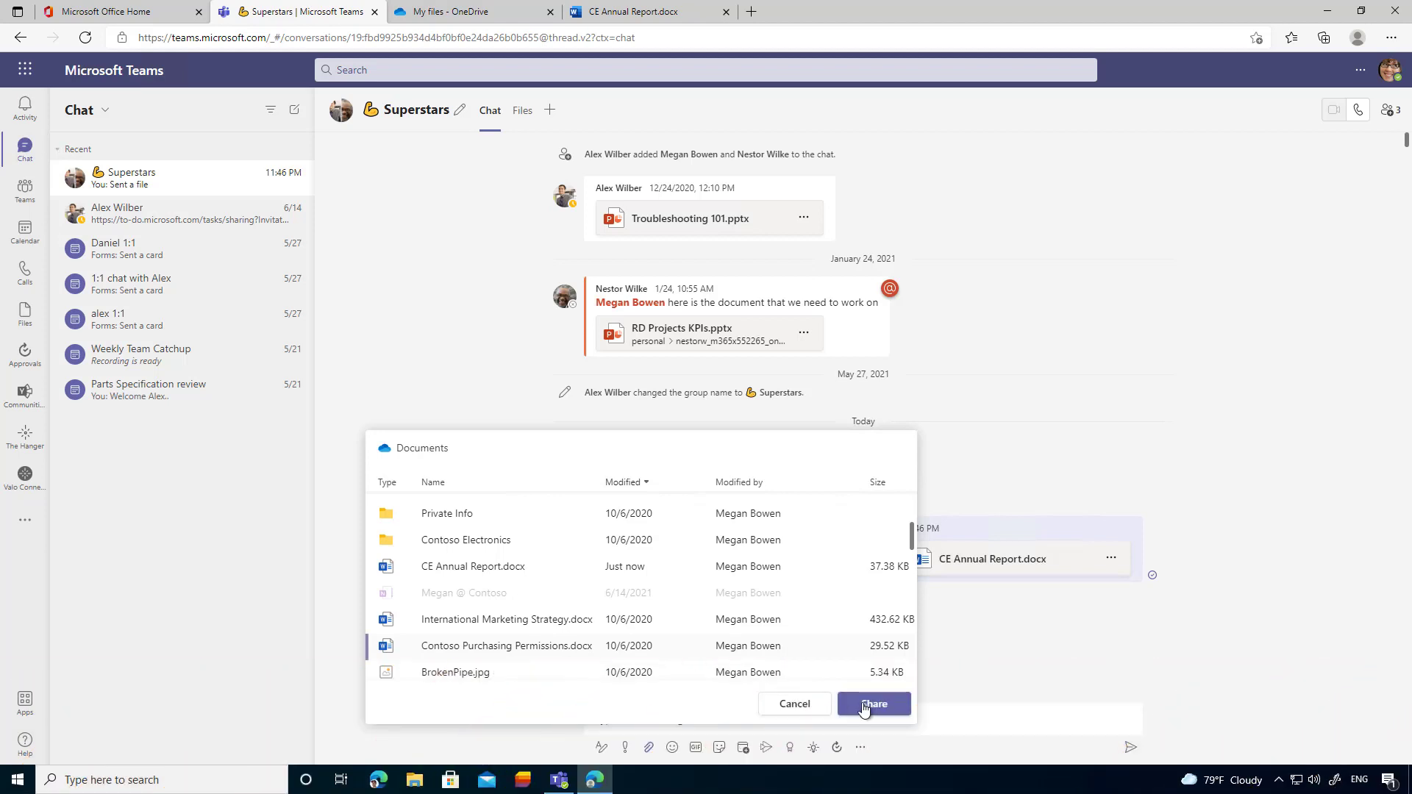
pyautogui.click(889, 710)
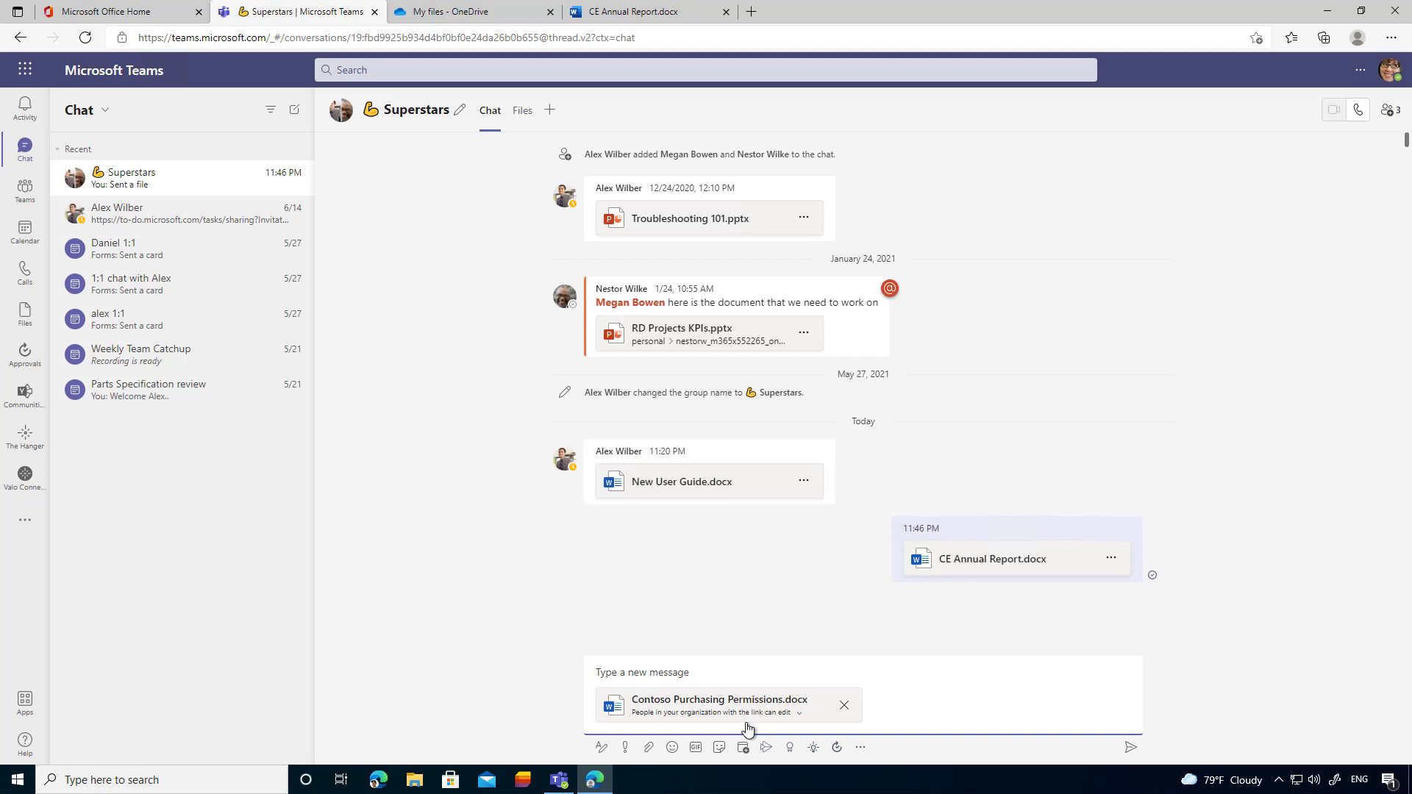
# - Restrict the attachment's link to people currently in this chat and send it
pyautogui.click(786, 715)
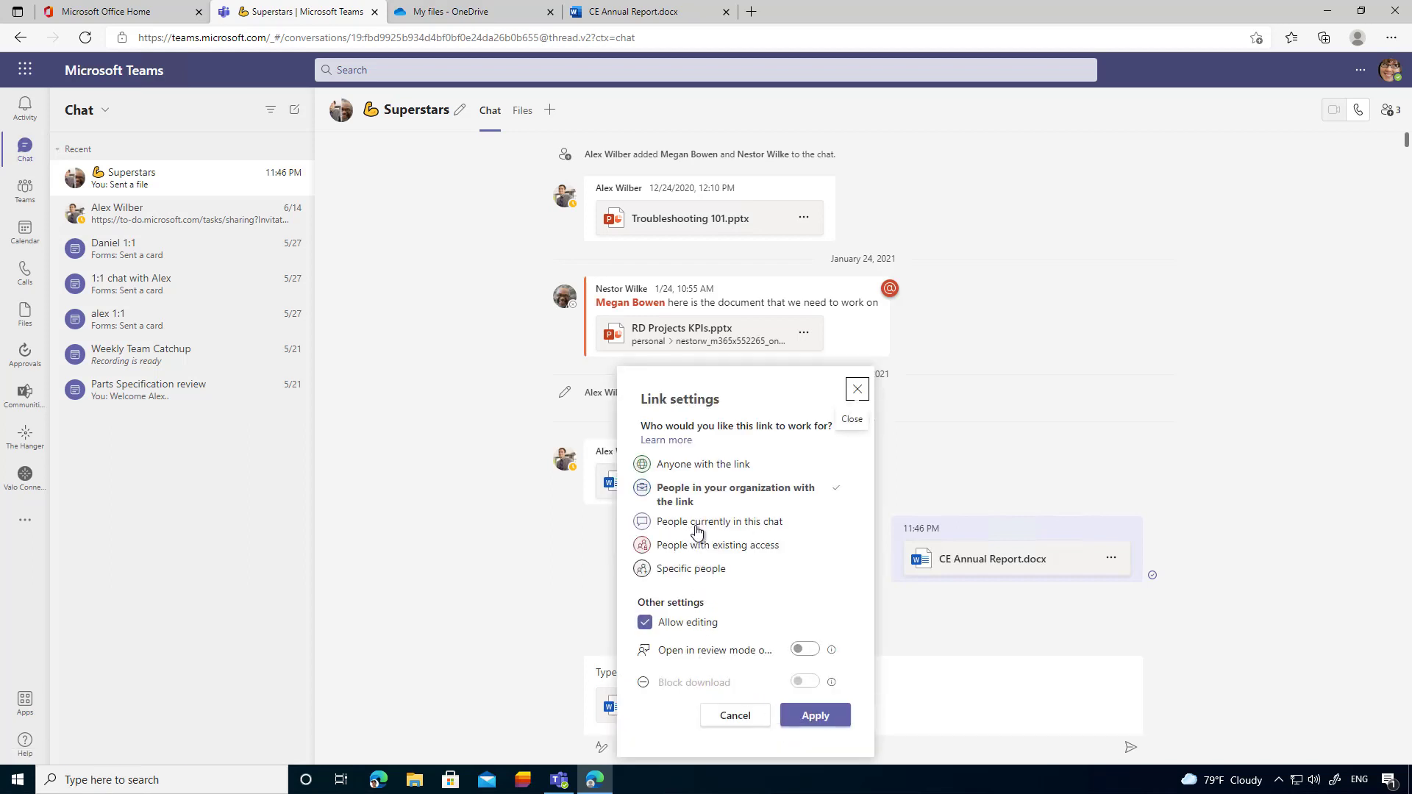
pyautogui.click(697, 524)
pyautogui.click(814, 717)
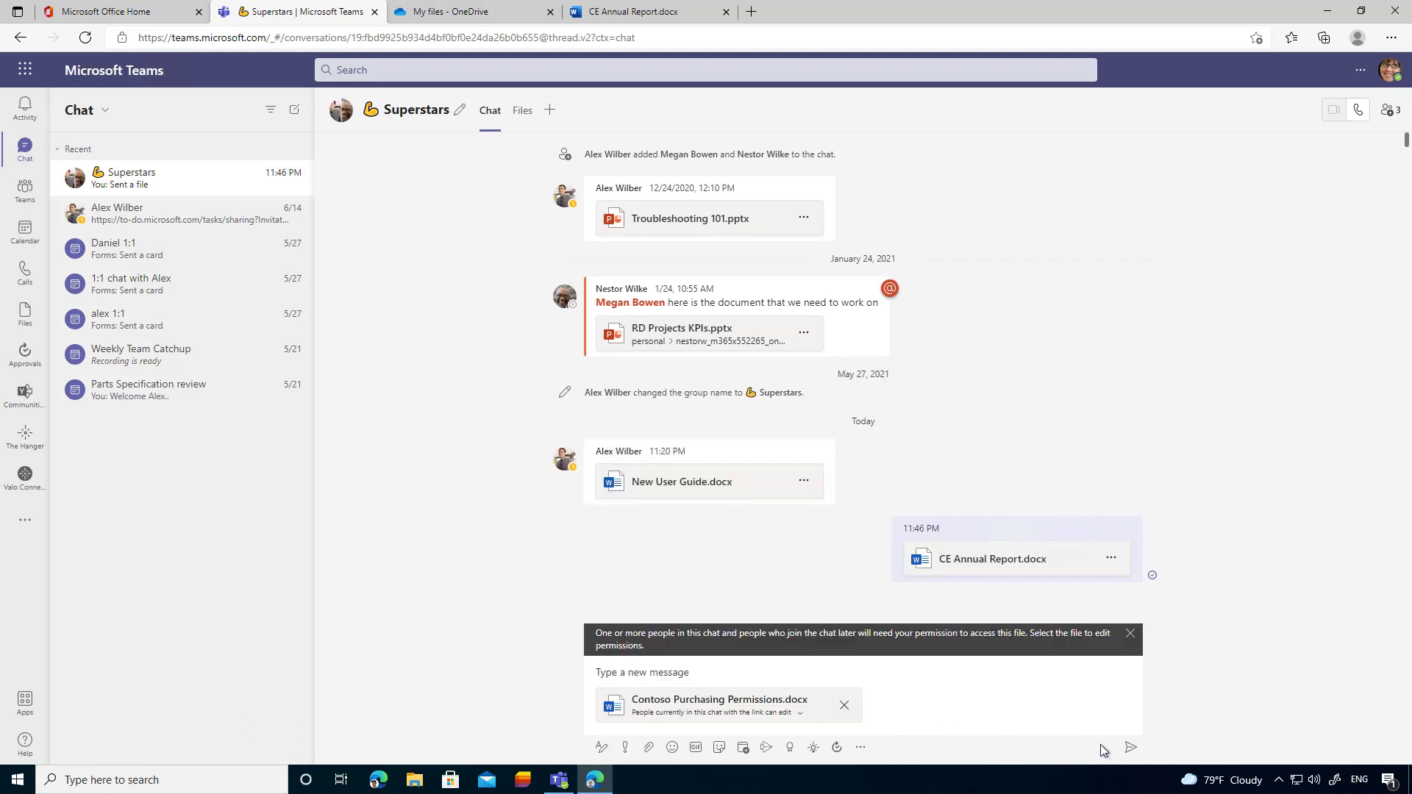
pyautogui.click(1130, 748)
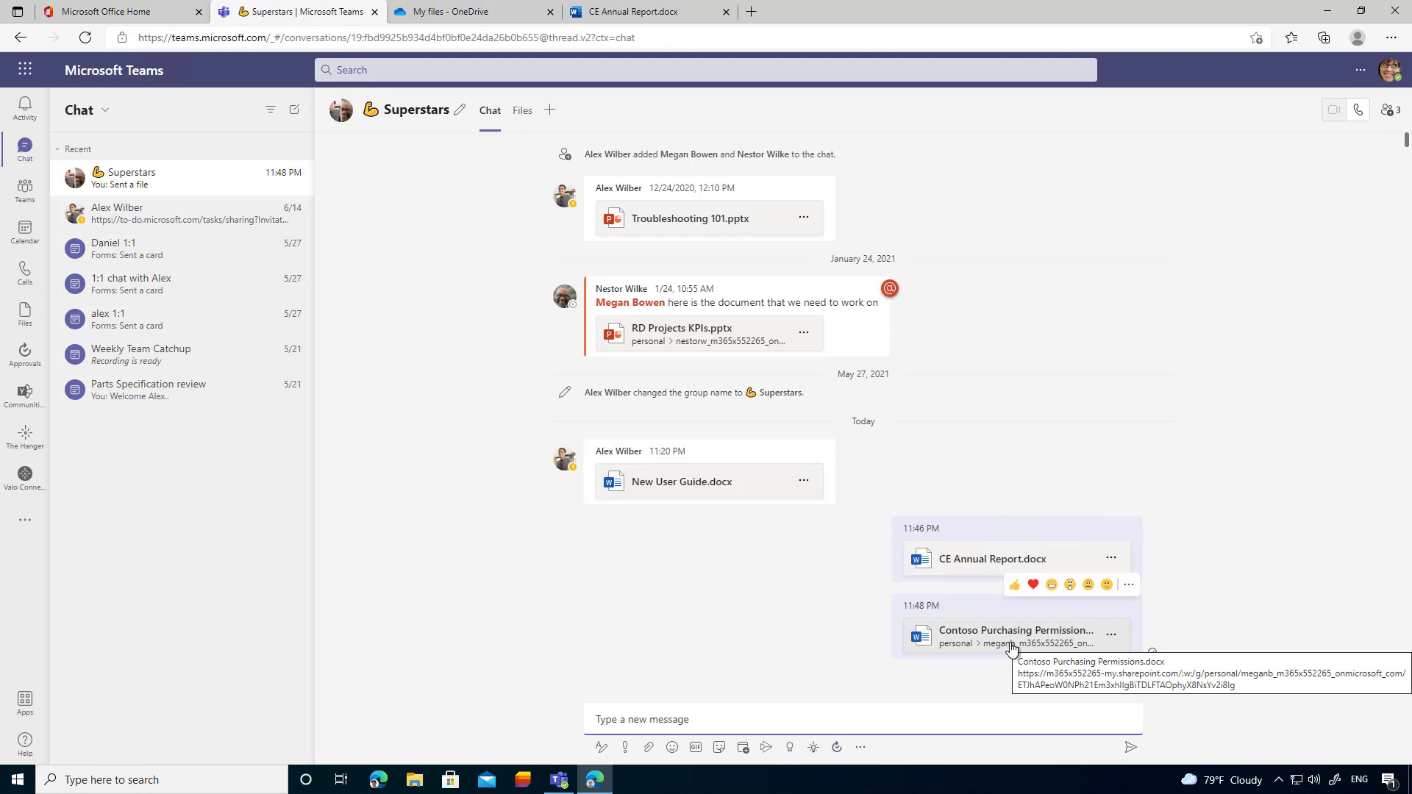
# - Open Contoso Purchasing Permissions.docx for editing in Teams from the chat's Files tab
pyautogui.click(521, 114)
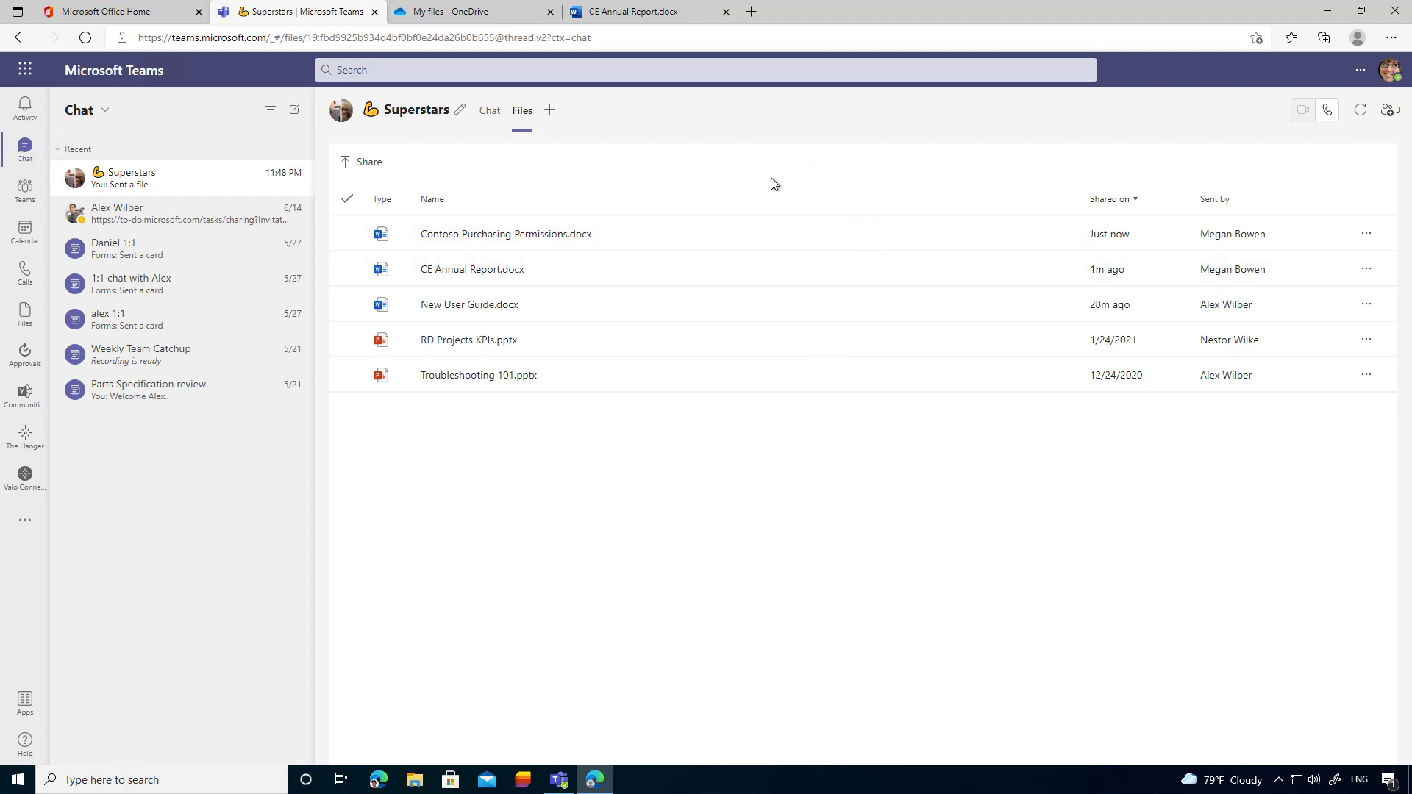
pyautogui.click(1370, 235)
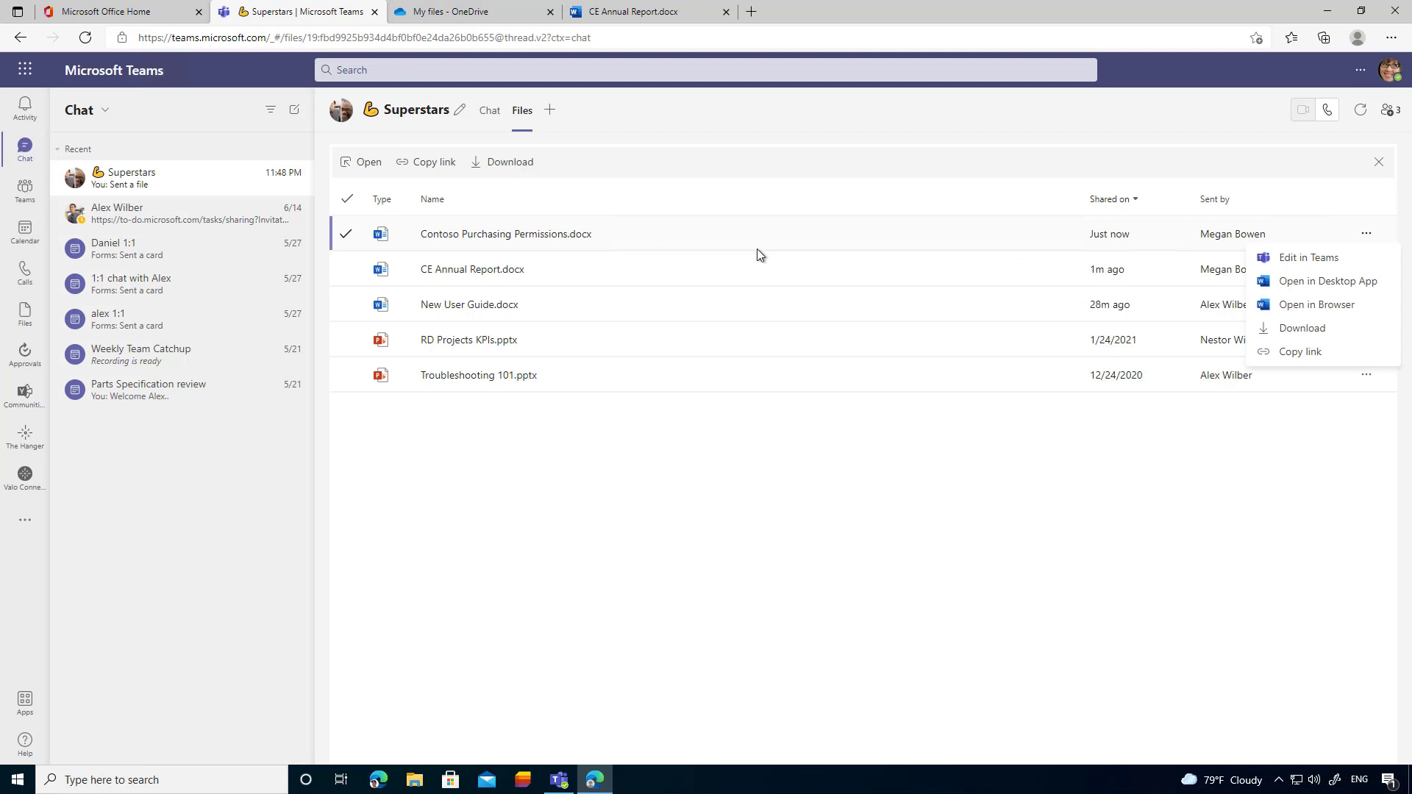
pyautogui.click(524, 236)
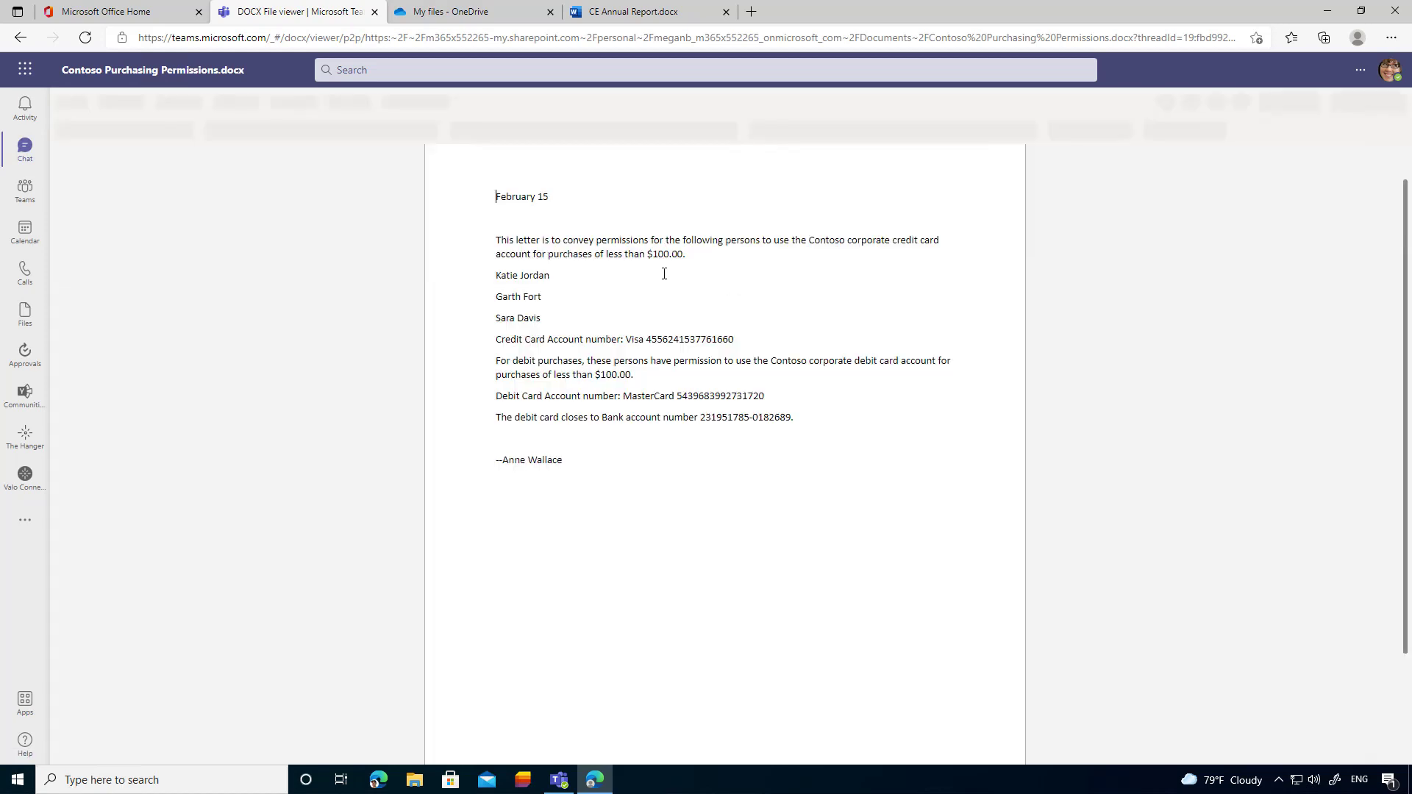
# - Select and delete the opening 'This letter is to convey permissions…' paragraph
pyautogui.click(719, 227)
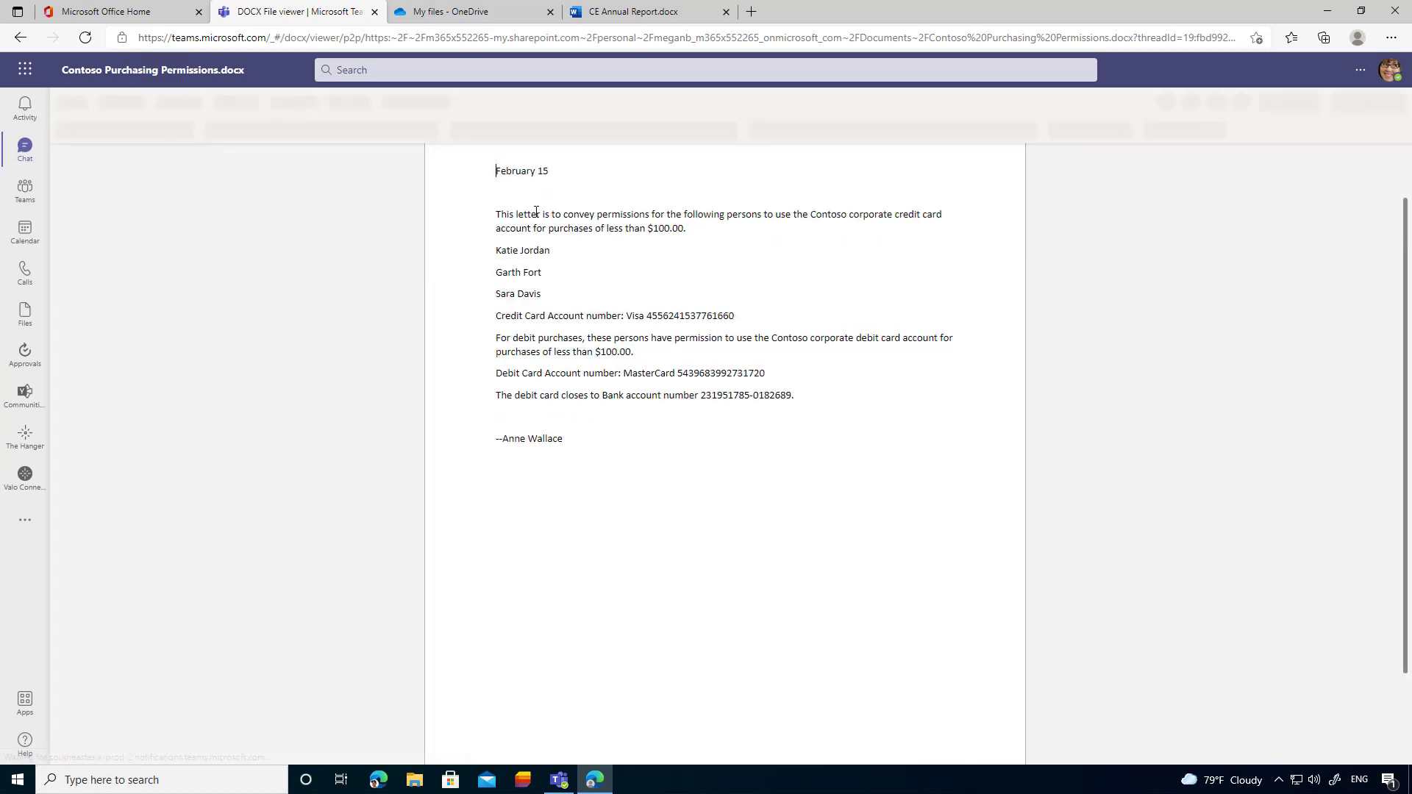
pyautogui.keyDown('shift'); pyautogui.click(510, 216); pyautogui.keyUp('shift')
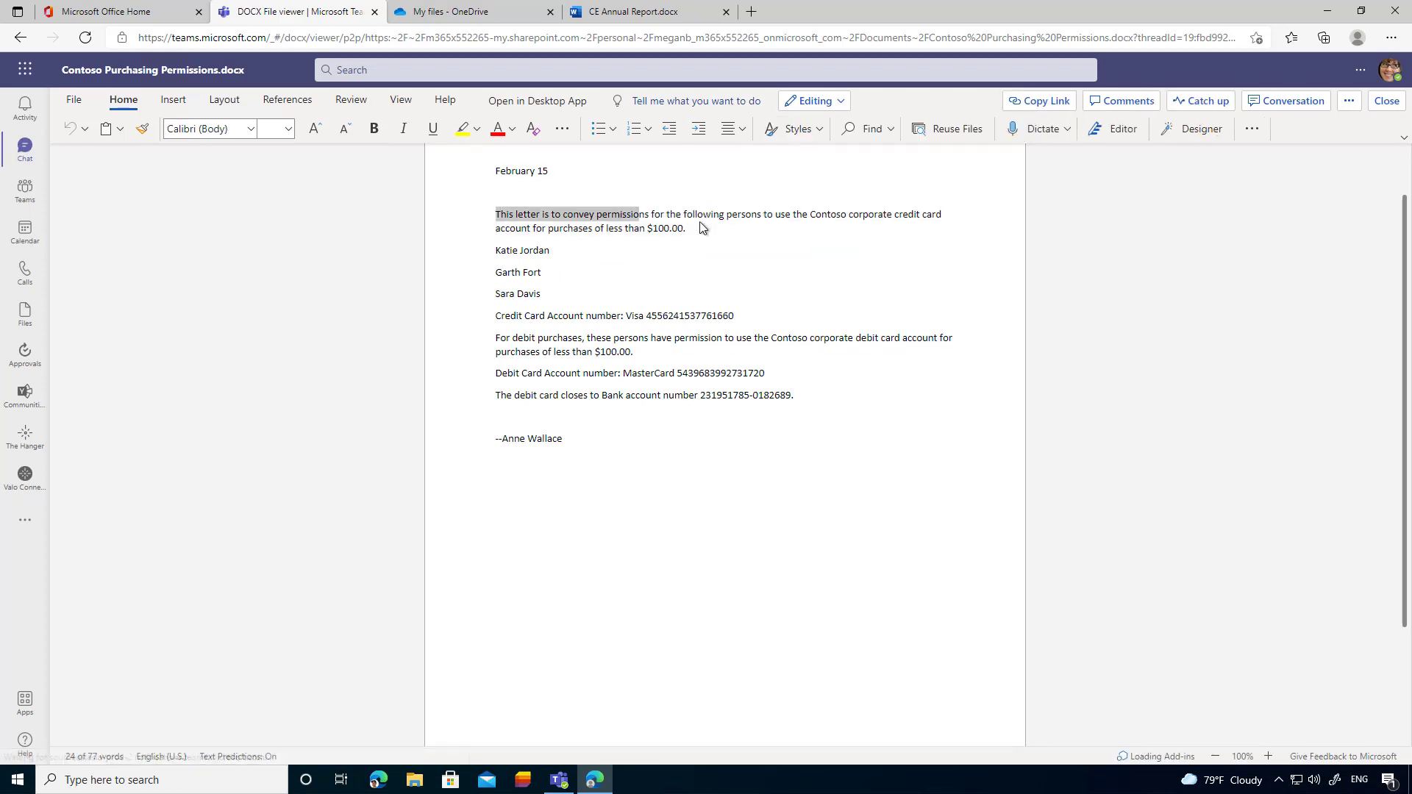
pyautogui.moveTo(693, 228); pyautogui.dragTo(494, 222)
pyautogui.press('Delete')
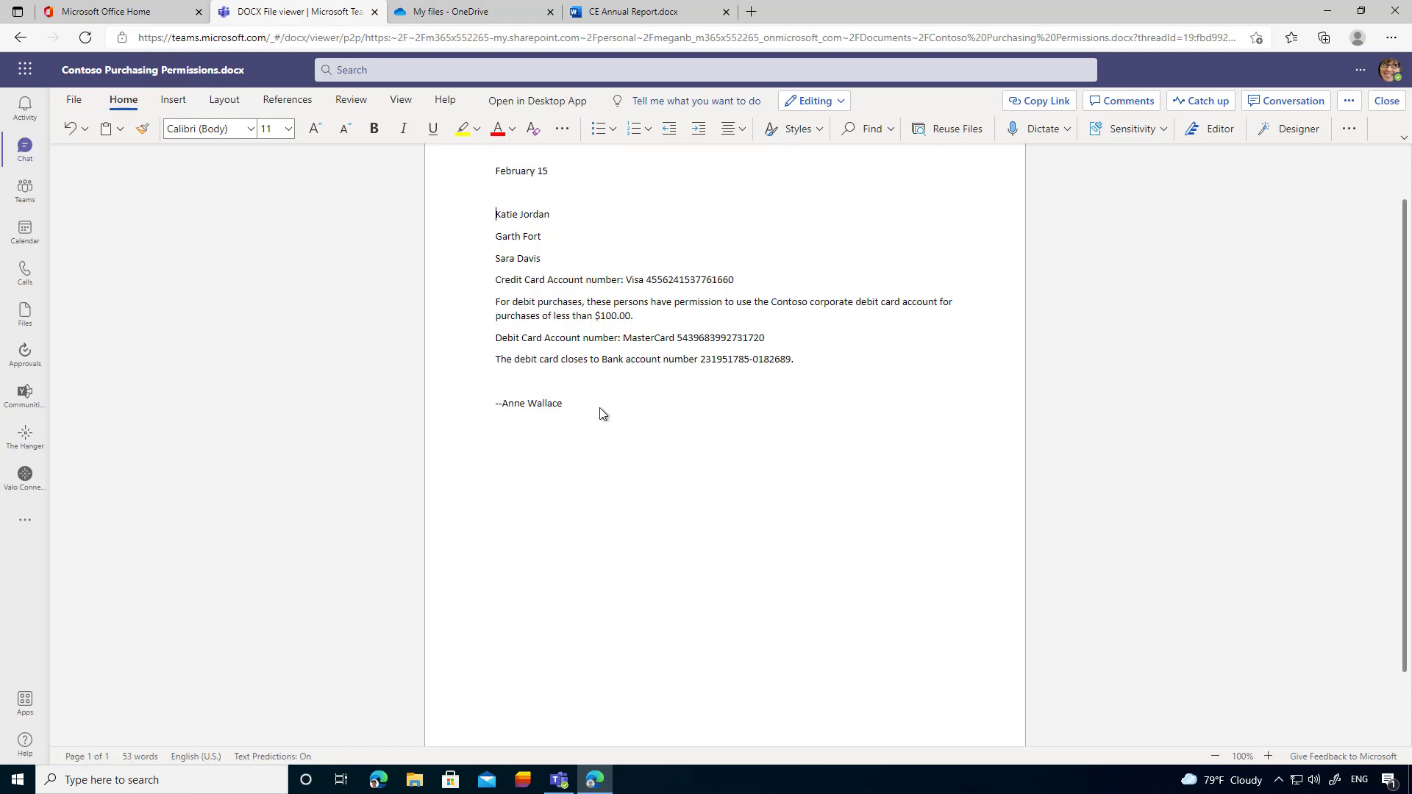
# - Close the Teams document viewer and locate Contoso Purchasing Permissions.docx in OneDrive My files
pyautogui.click(1386, 103)
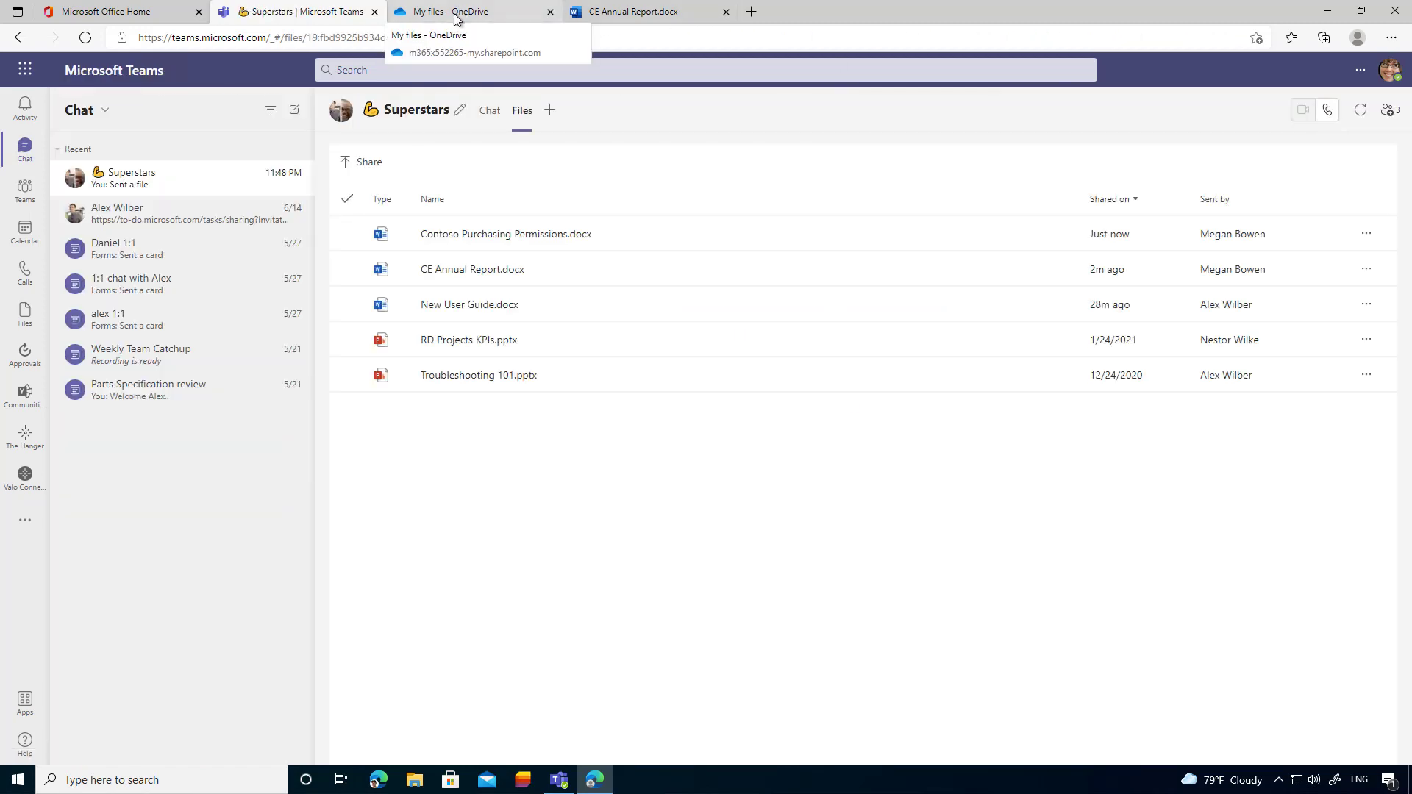
pyautogui.click(455, 18)
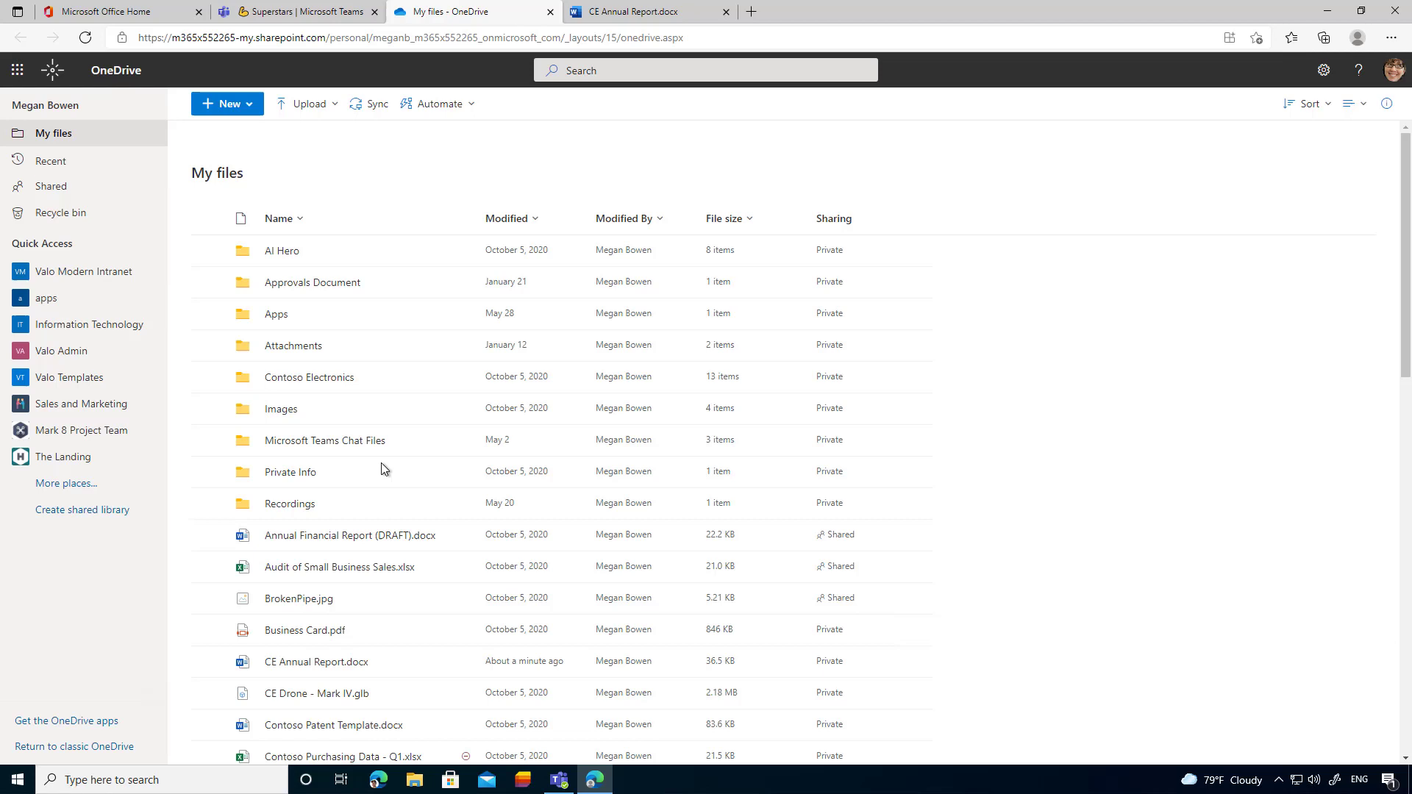
pyautogui.scroll(-4, 384, 461)
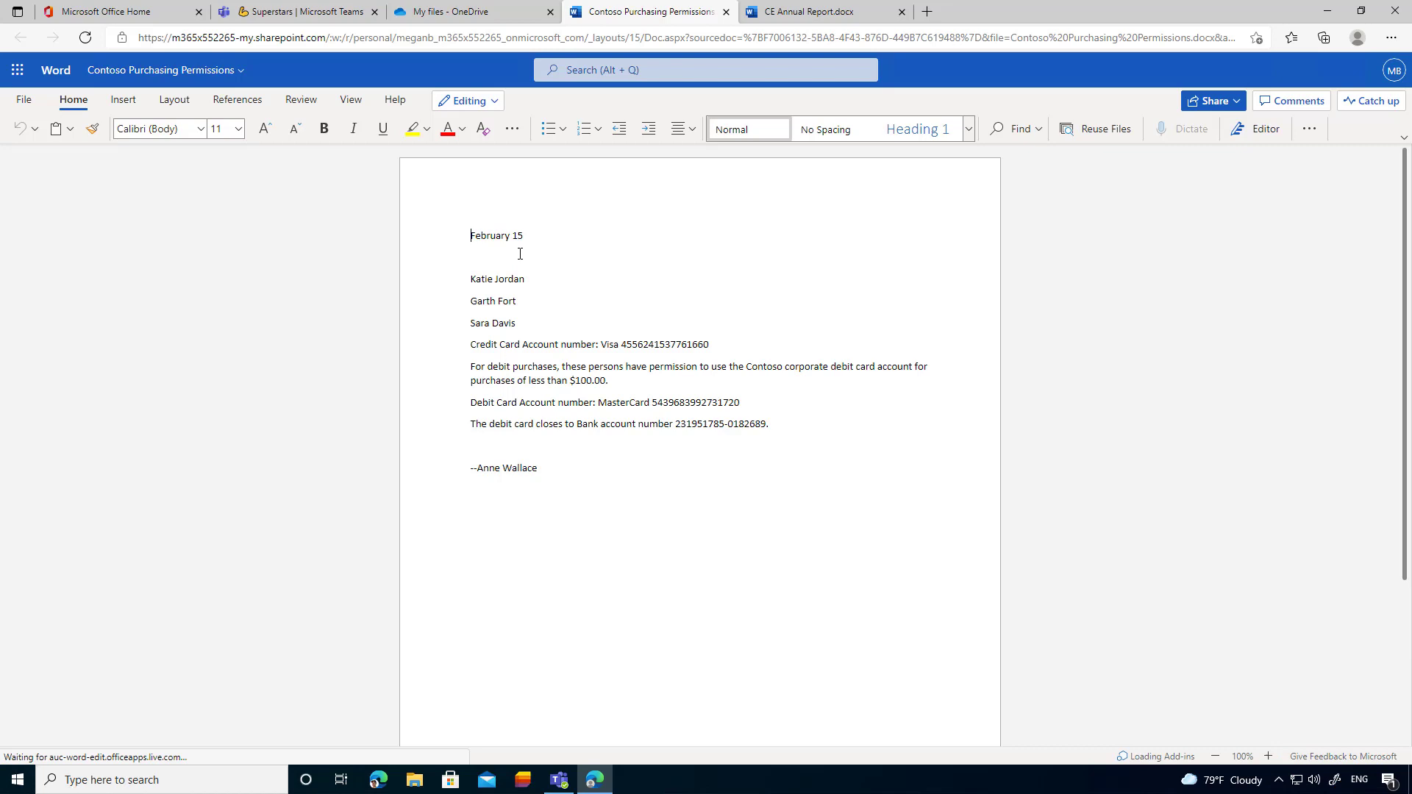
# - Format the first listed person's name line in bold at 24 pt
pyautogui.moveTo(520, 280); pyautogui.dragTo(463, 277)
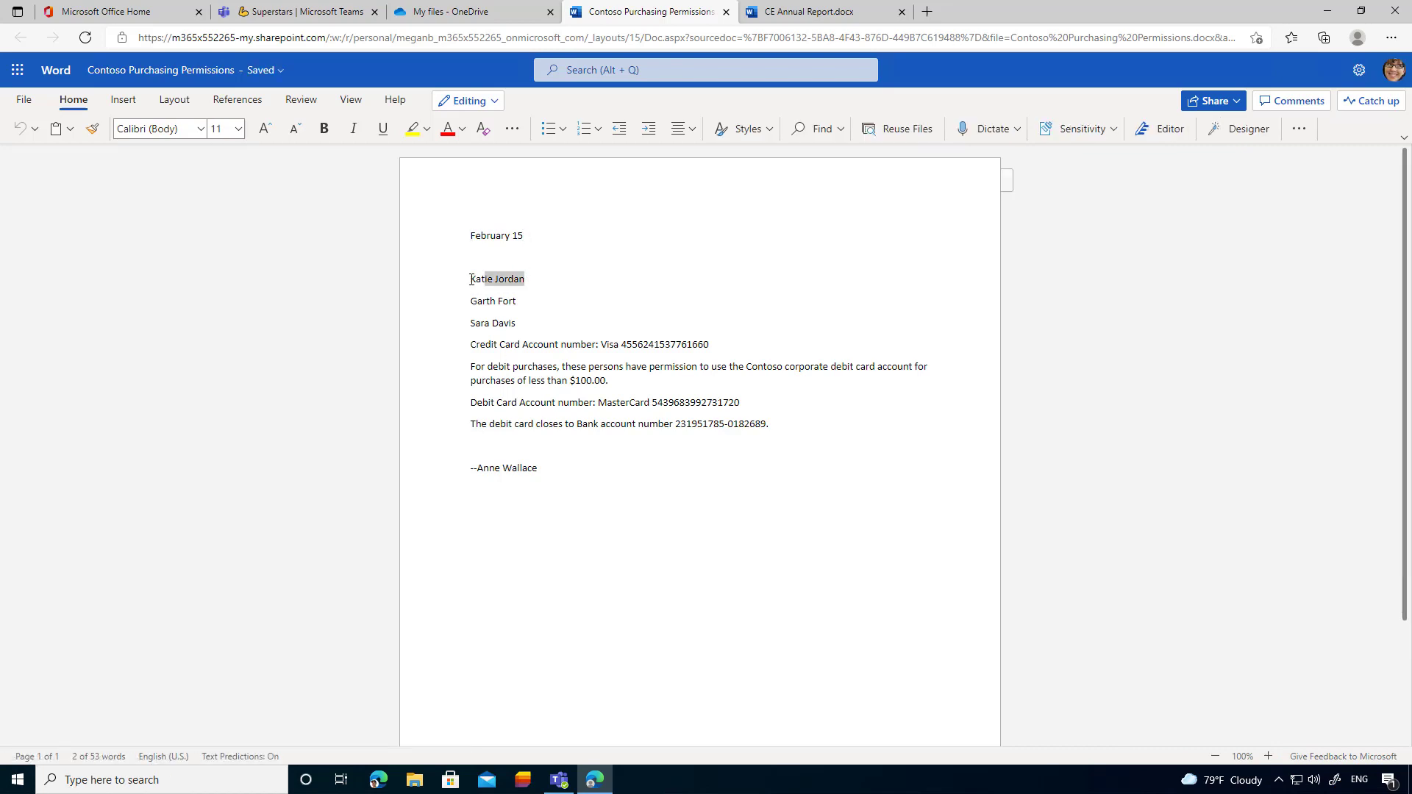
pyautogui.tripleClick(528, 277)
pyautogui.click(323, 132)
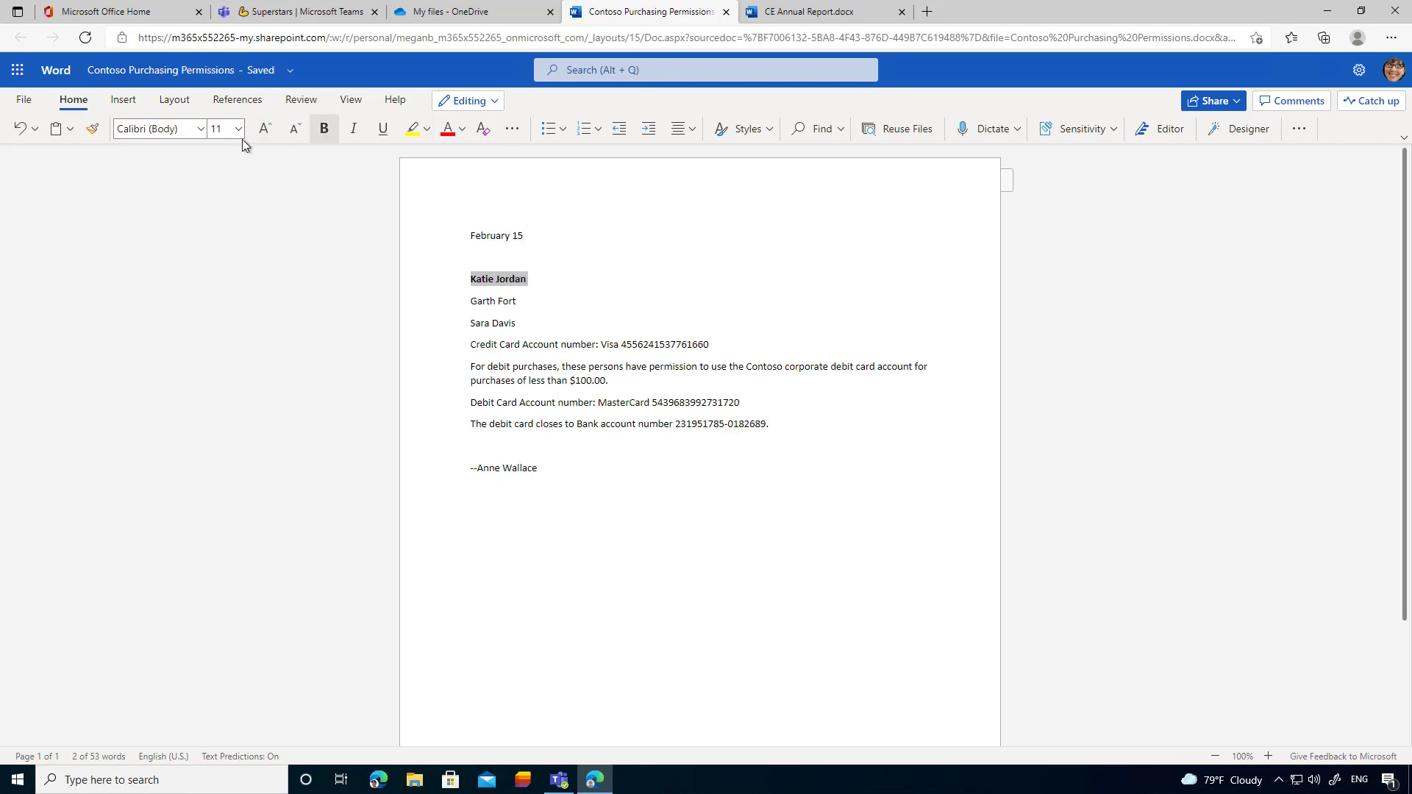
pyautogui.click(241, 133)
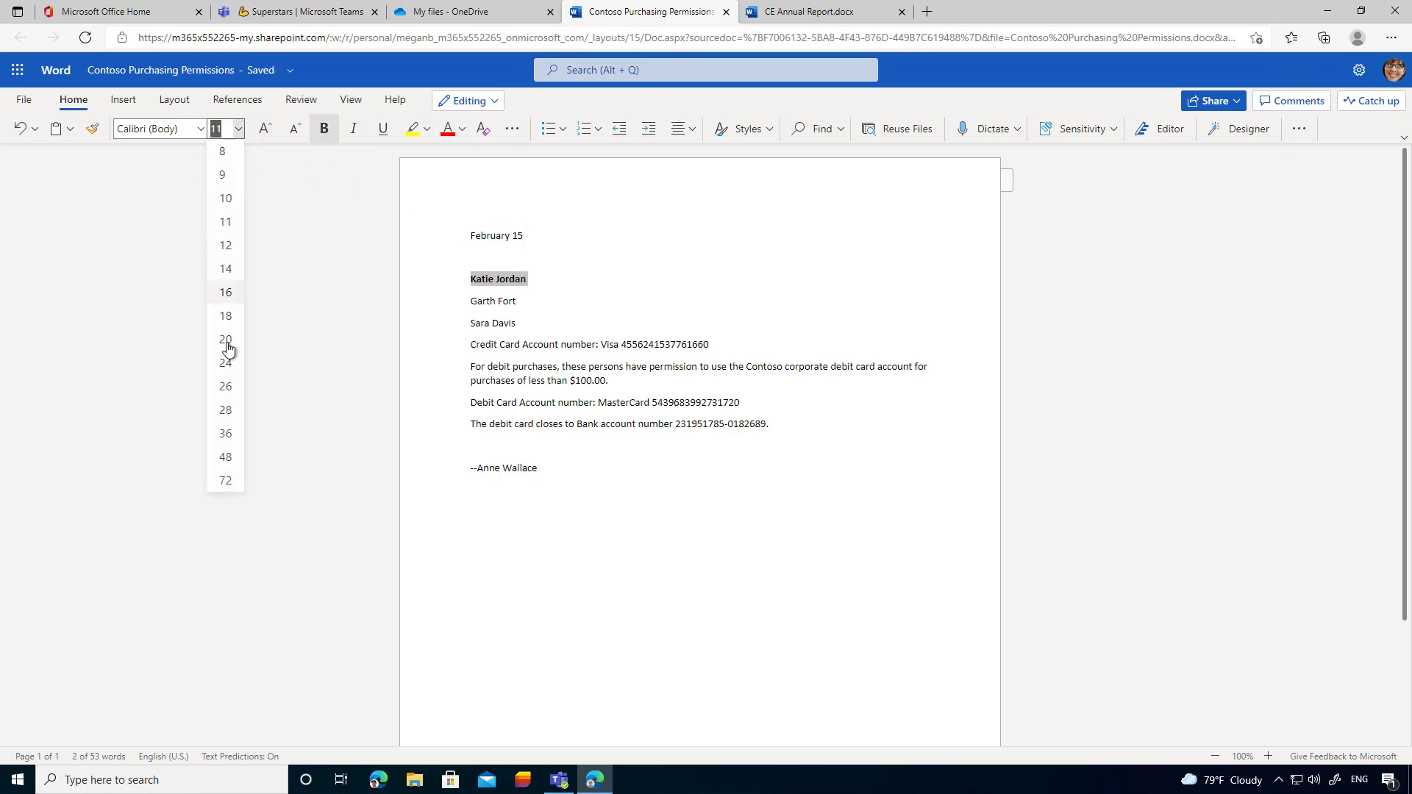
pyautogui.click(222, 373)
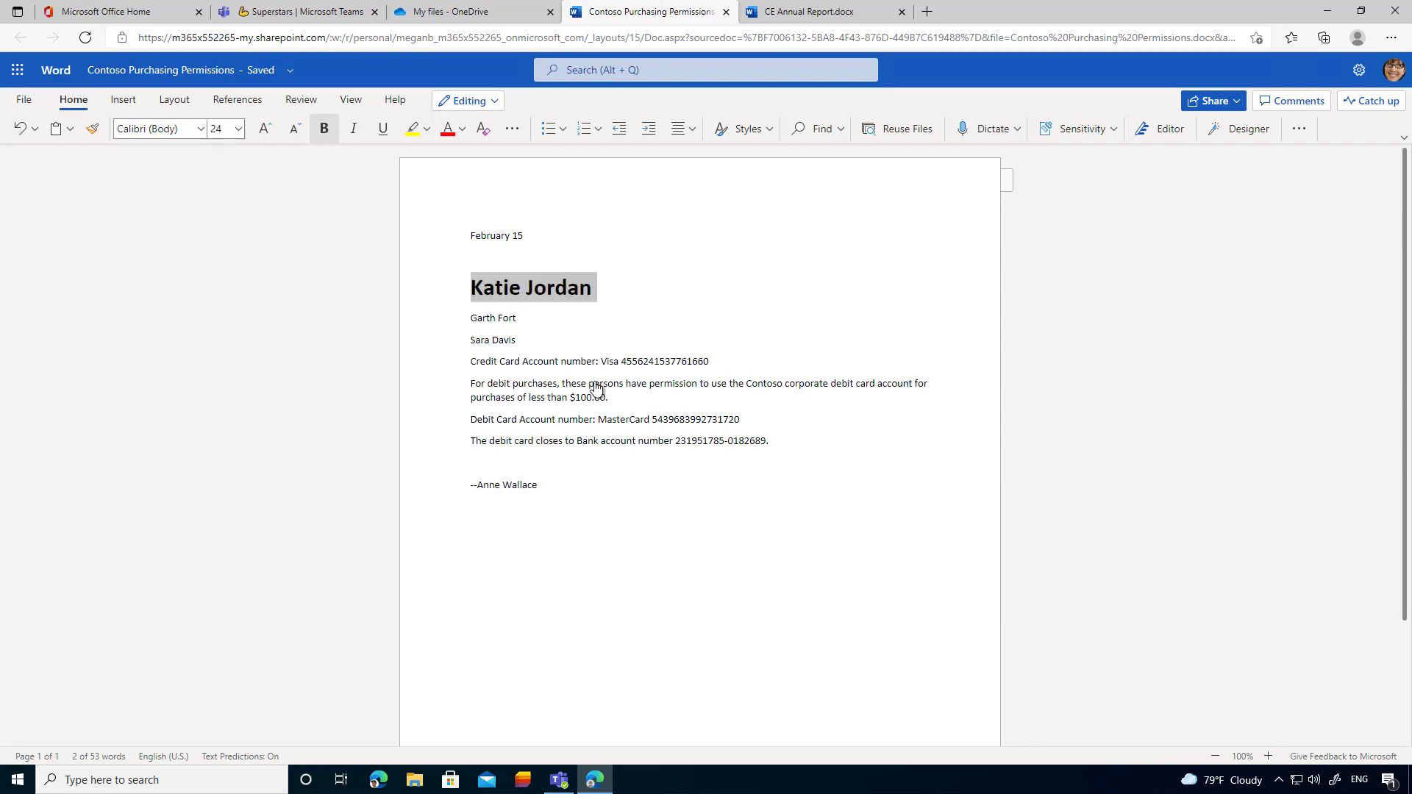
pyautogui.click(696, 401)
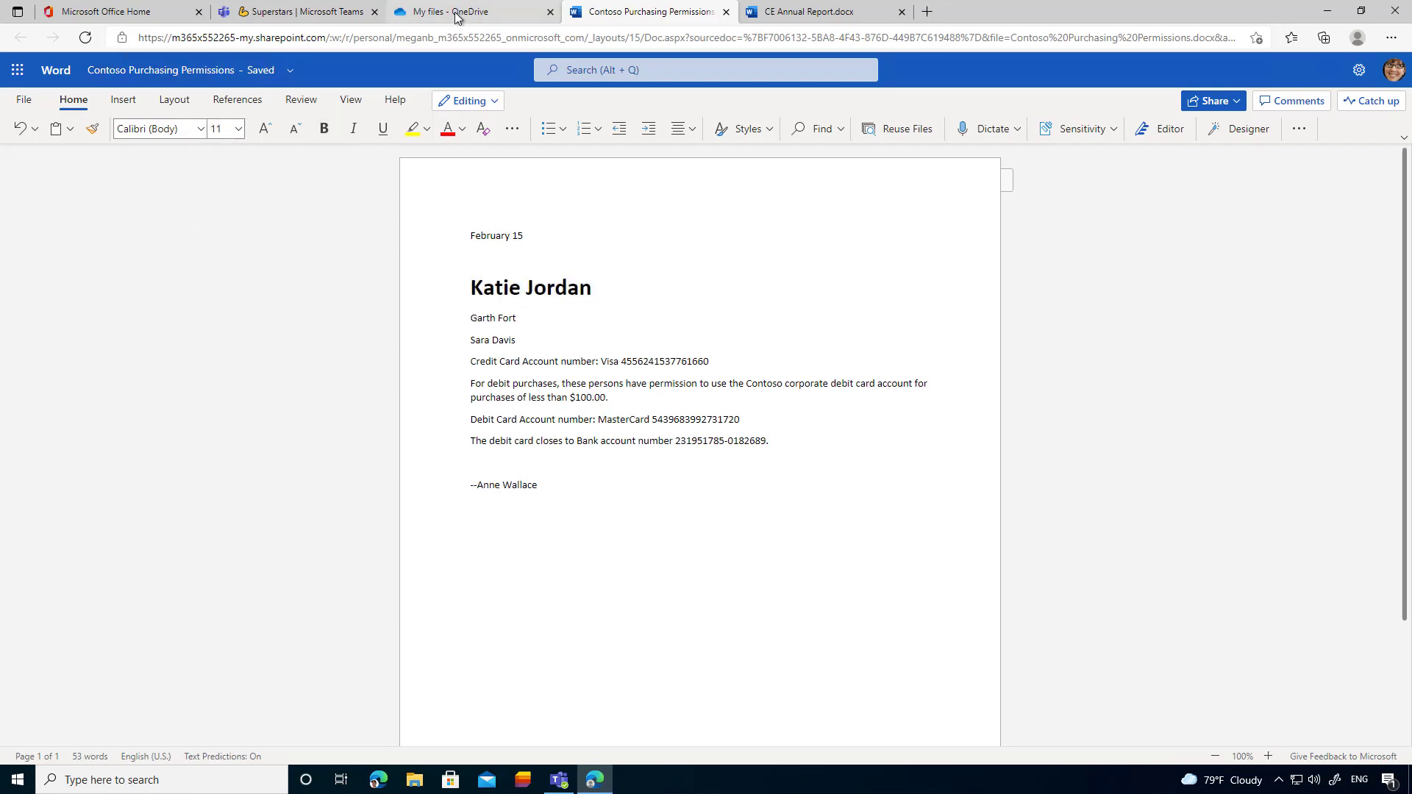
# - View the Teams copy of Contoso Purchasing Permissions.docx to confirm the bold 24 pt name, then close it
pyautogui.hotkey('ctrl', 'shift', 'Tab')
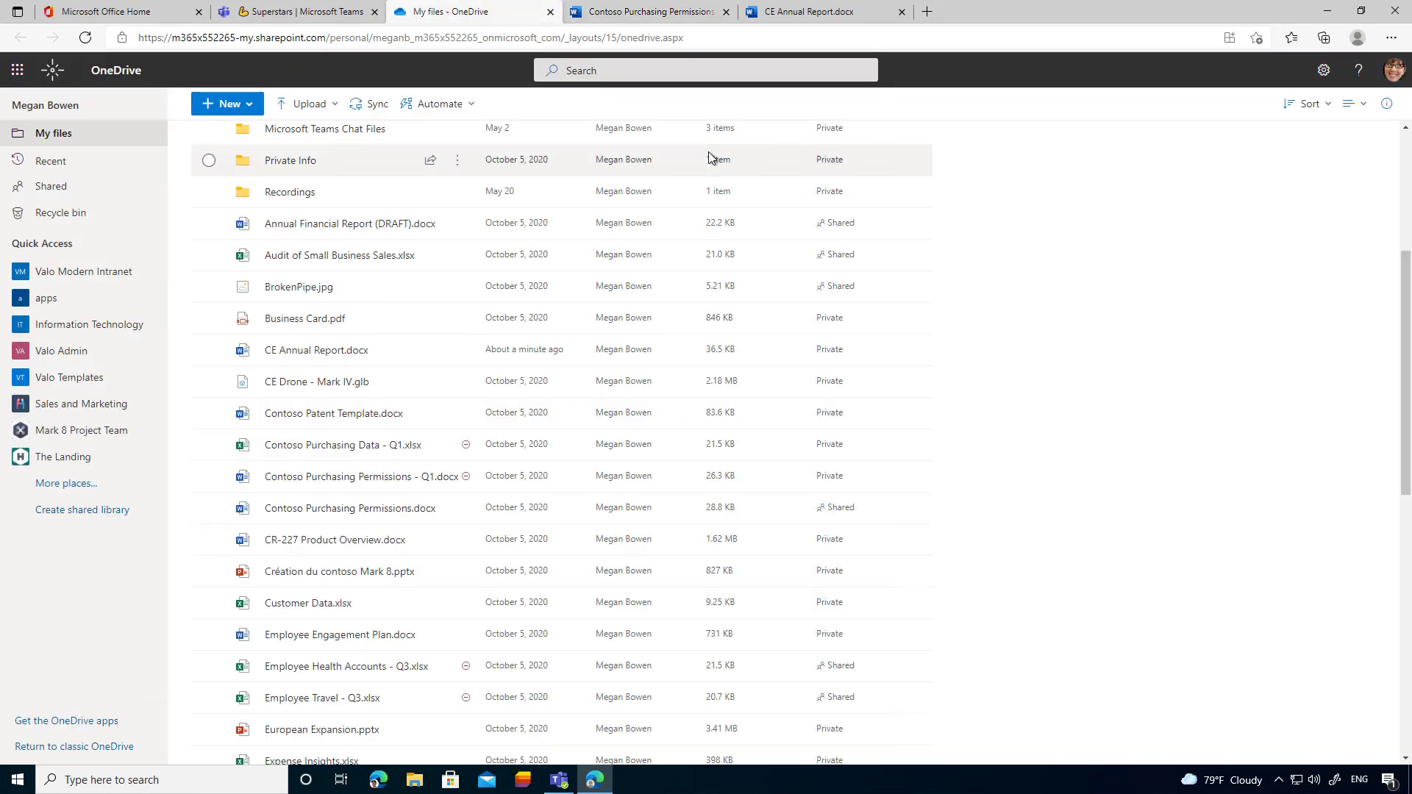
pyautogui.click(291, 12)
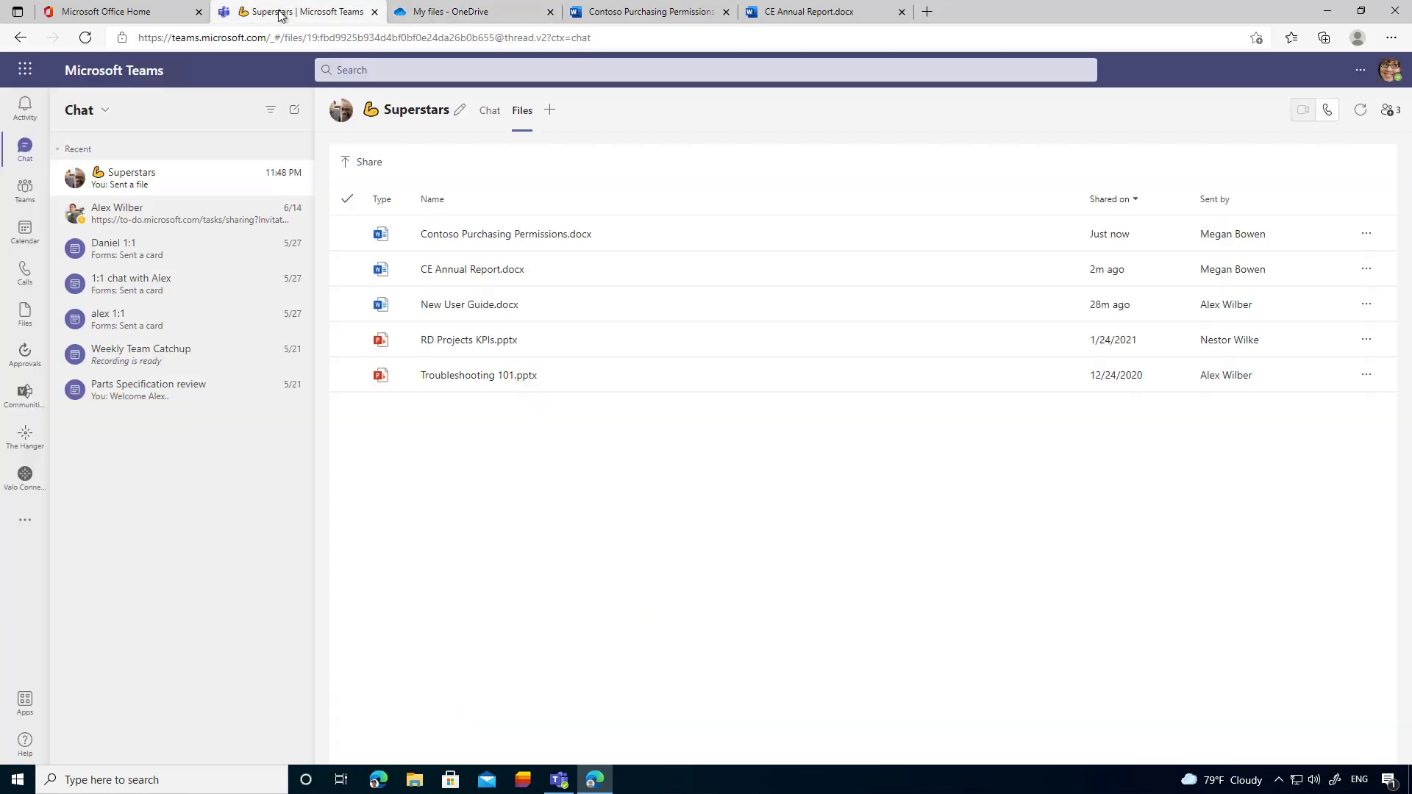
pyautogui.click(490, 236)
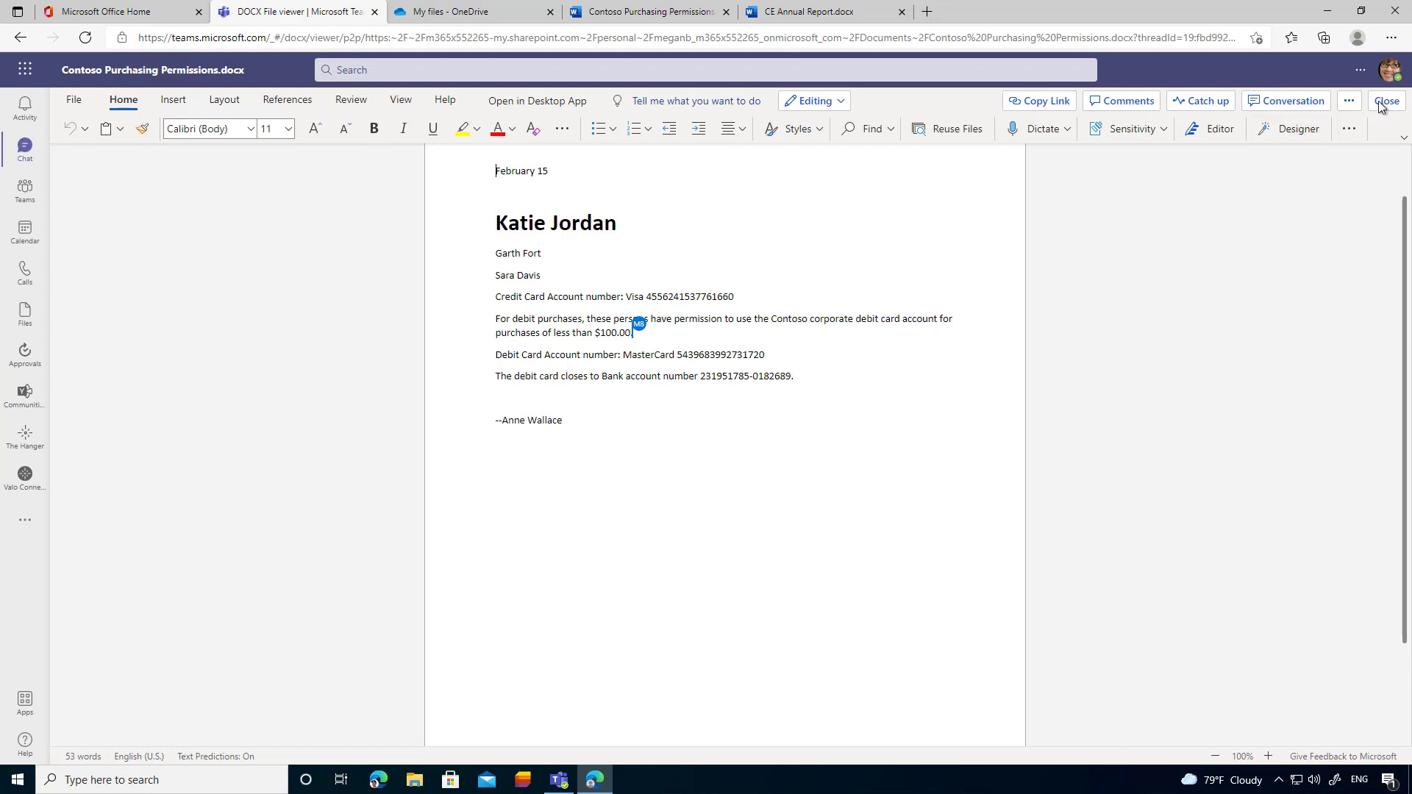
pyautogui.hotkey('alt', 'Left')
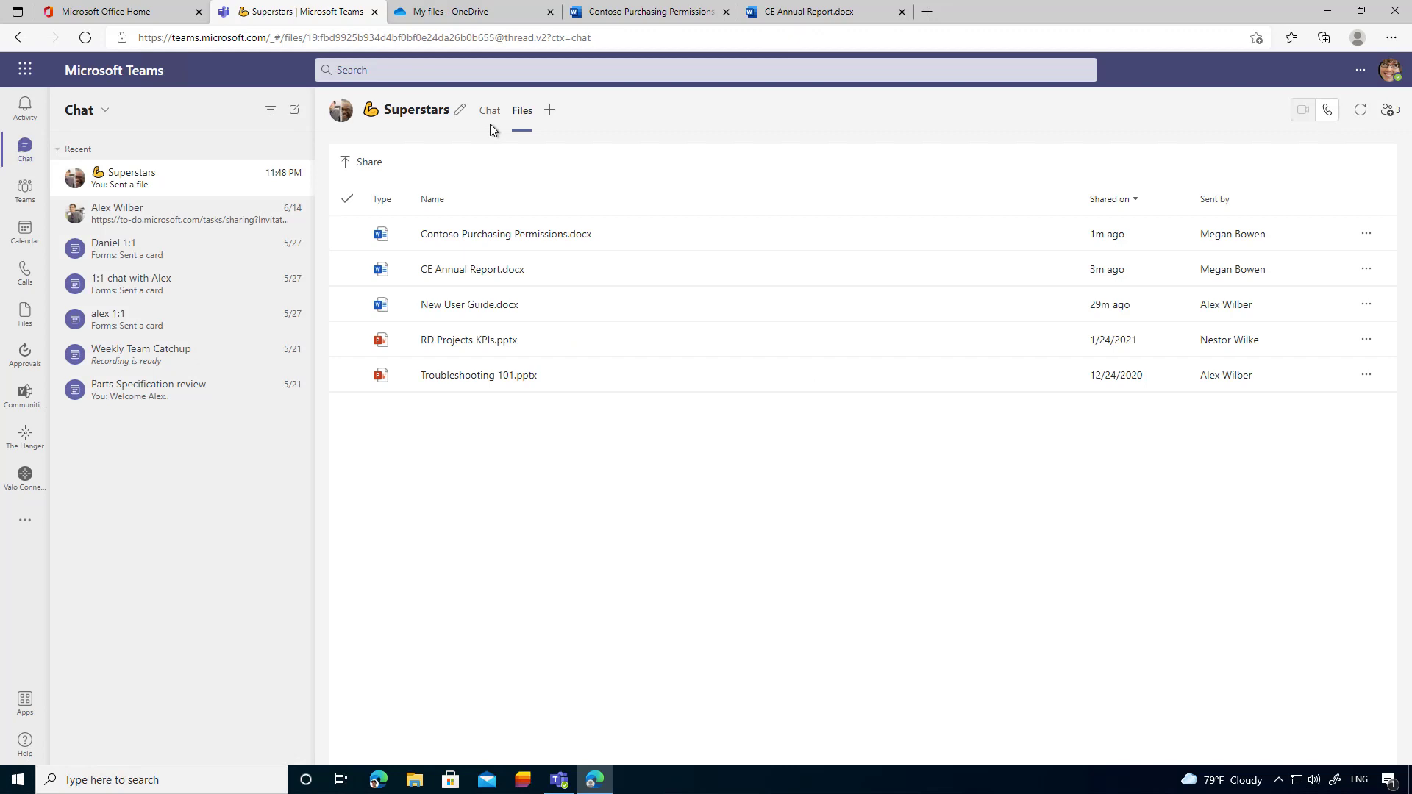
# - Back in the Superstars chat, start a file upload from the computer, then cancel it
pyautogui.click(489, 117)
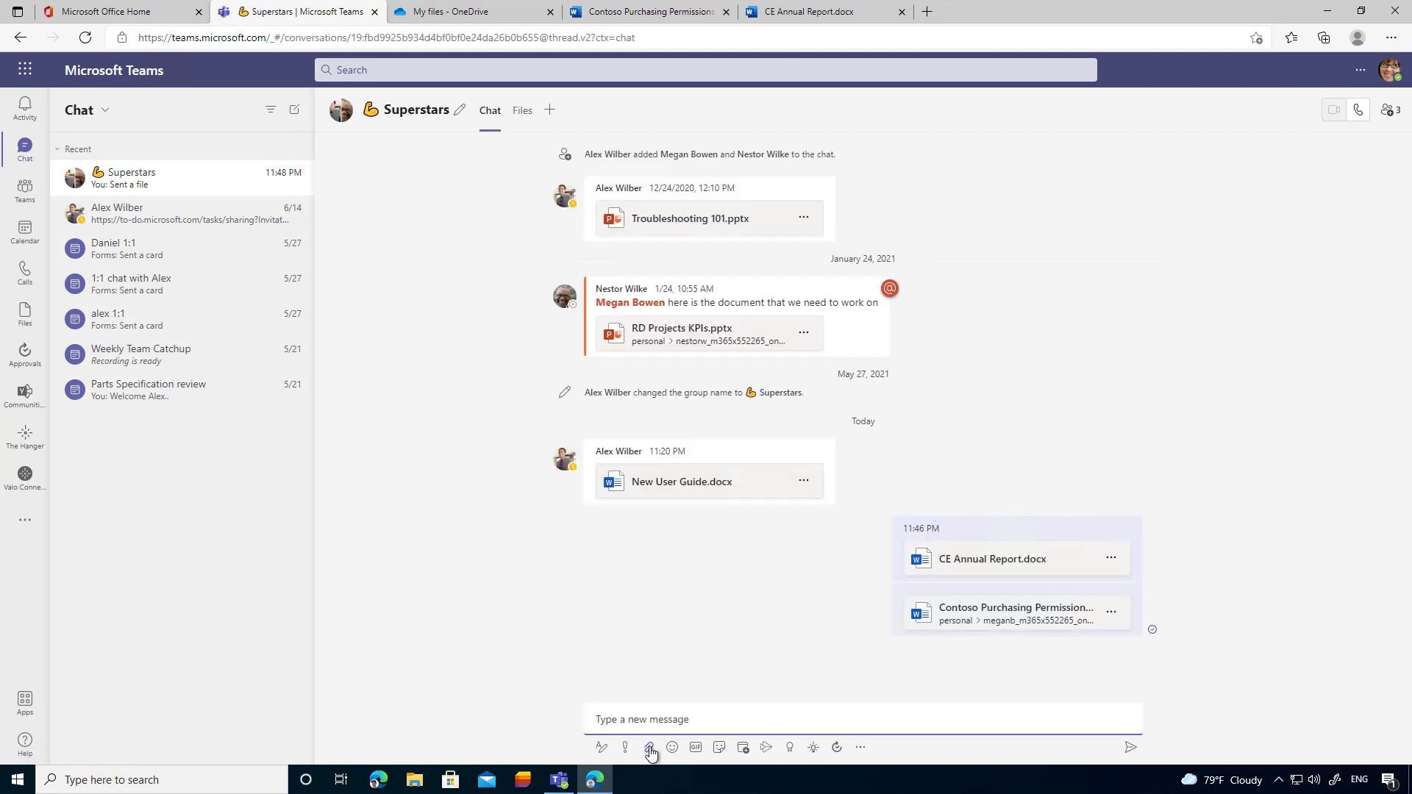
pyautogui.click(649, 747)
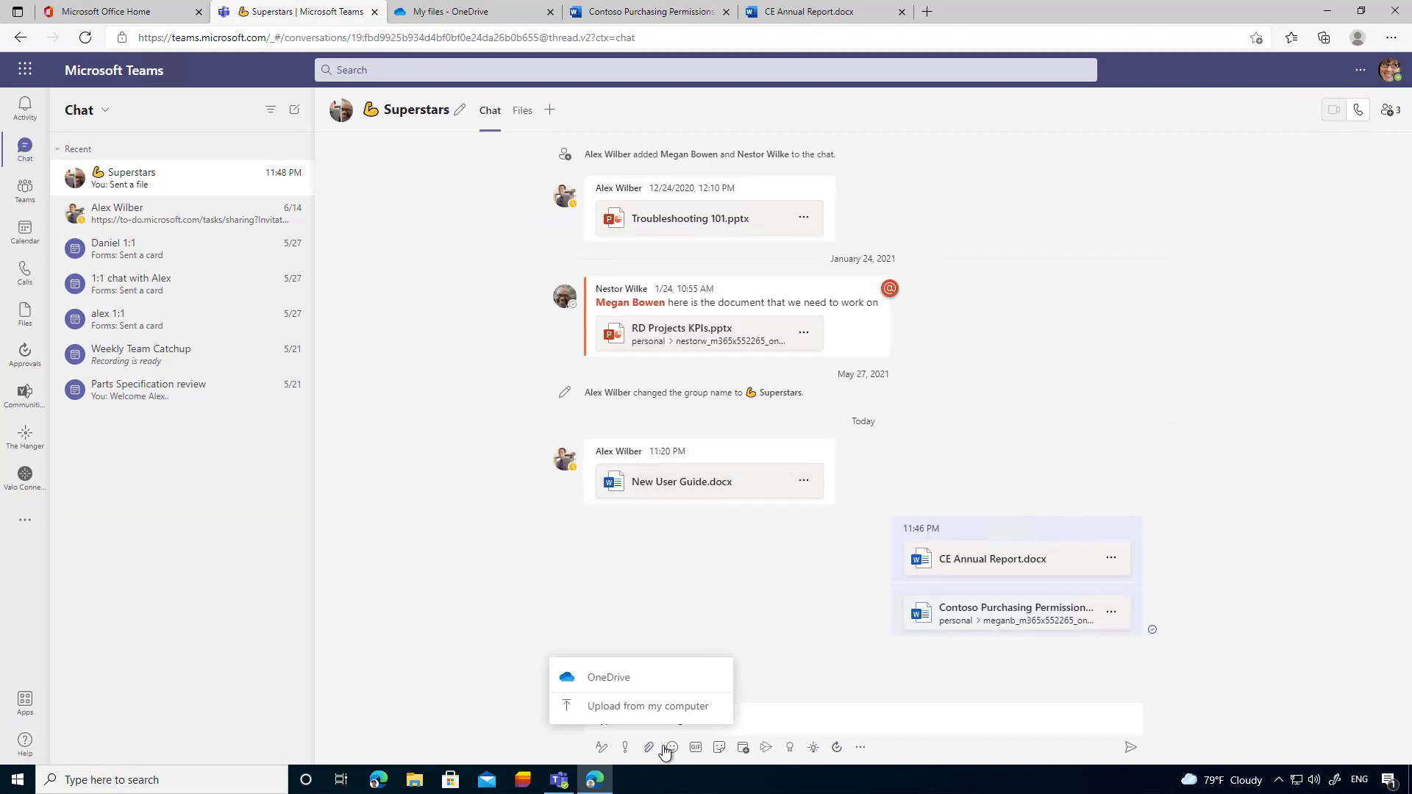
pyautogui.click(630, 712)
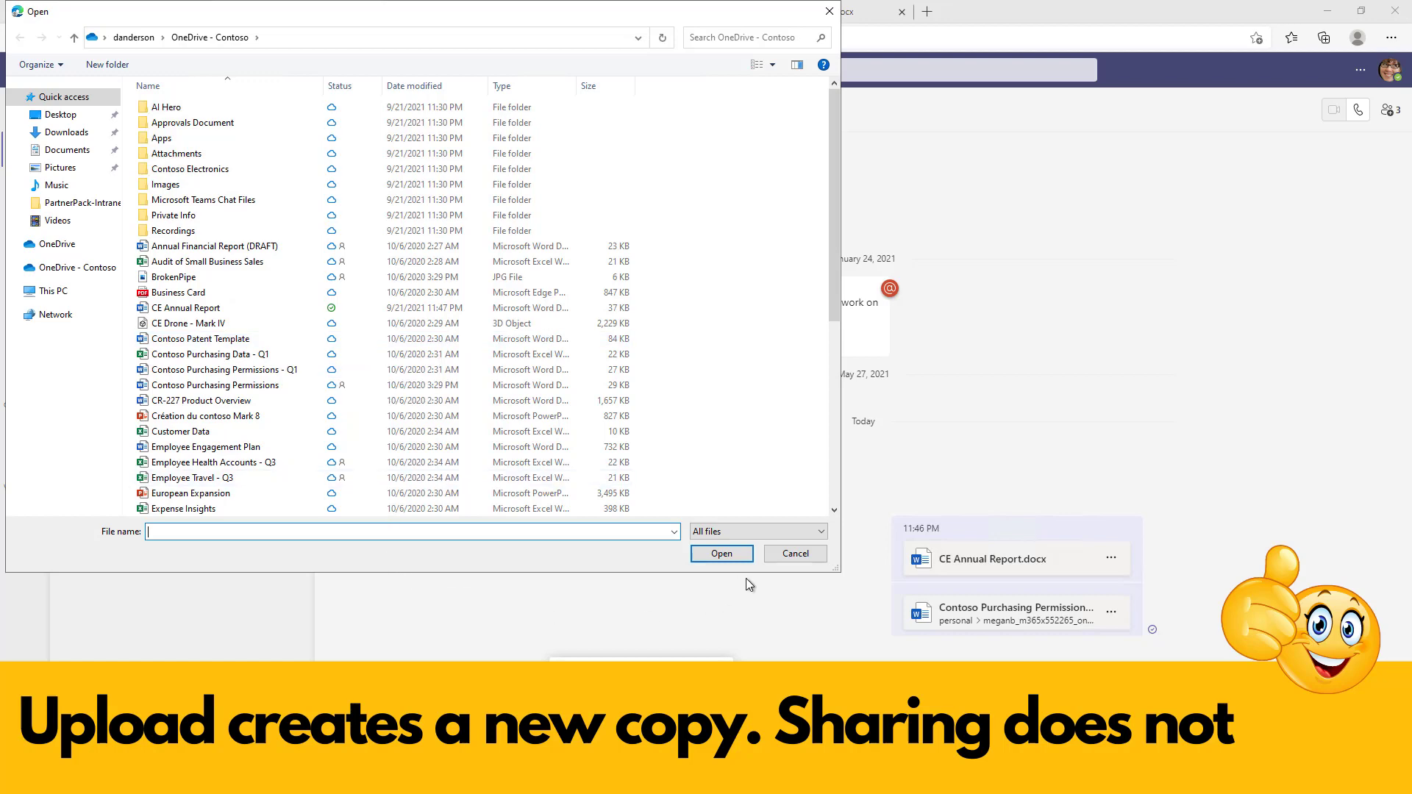
pyautogui.click(793, 553)
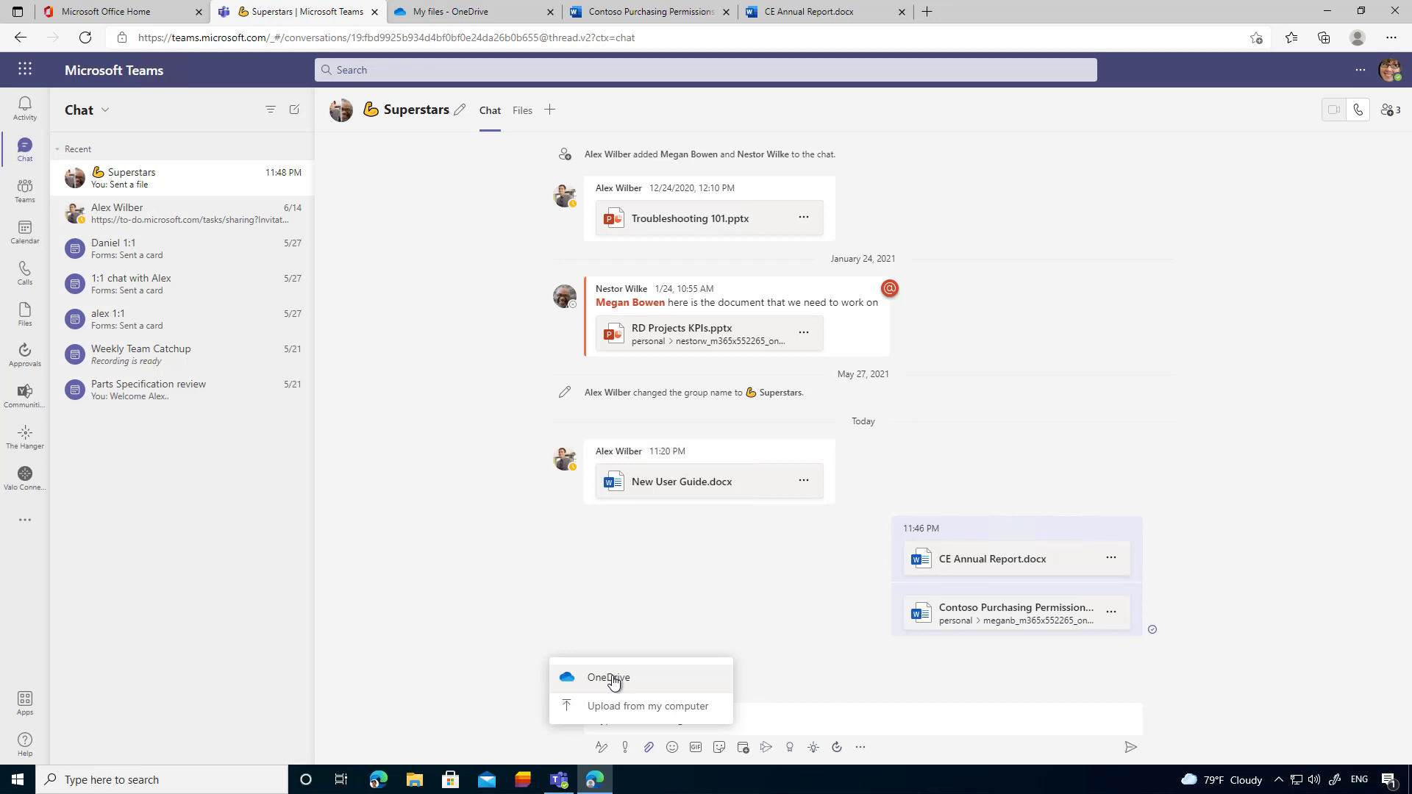
# - Switch the Superstars chat to its Files tab to list shared files
pyautogui.click(522, 120)
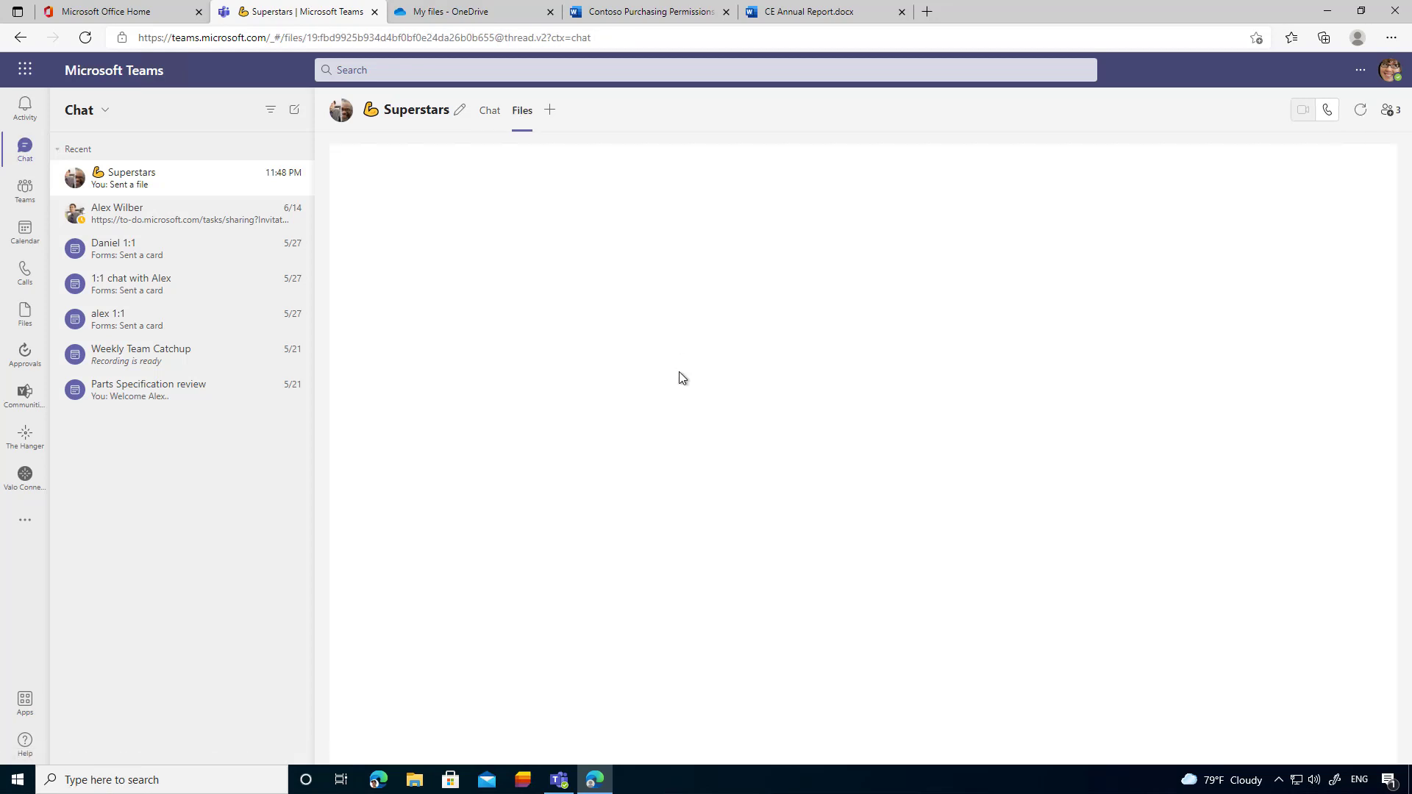